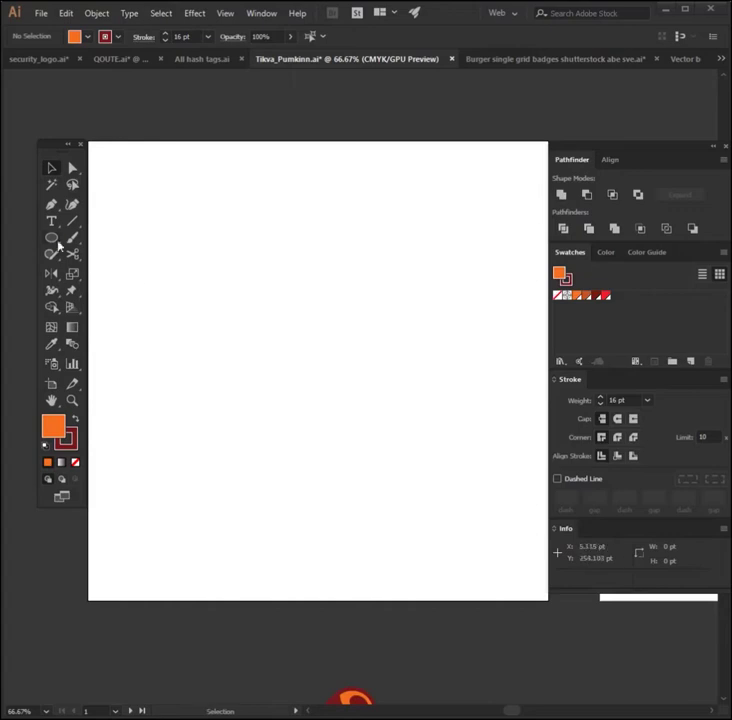
Draw a 330×530 pt orange ellipse and Alt-drag a copy to the left.
{"action": "left_click", "coordinate": [275, 313]}
{"action": "left_click", "coordinate": [635, 685]}
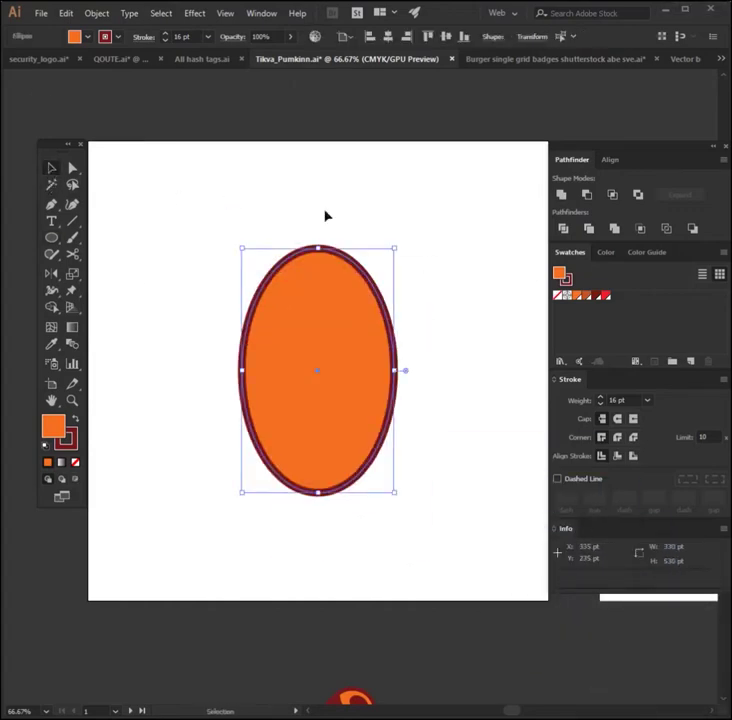
{"action": "left_click", "coordinate": [331, 273]}
{"action": "key", "text": "v"}
{"action": "left_click_drag", "start_coordinate": [331, 273], "coordinate": [289, 258]}
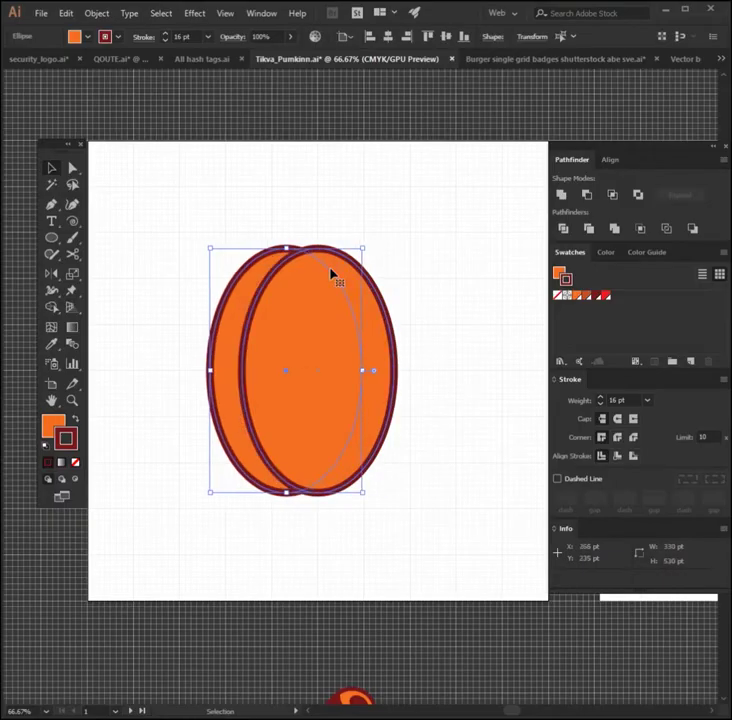
Add a tilted, slightly smaller ellipse copy further left and fine-tune its position.
{"action": "key", "text": "ctrl+y"}
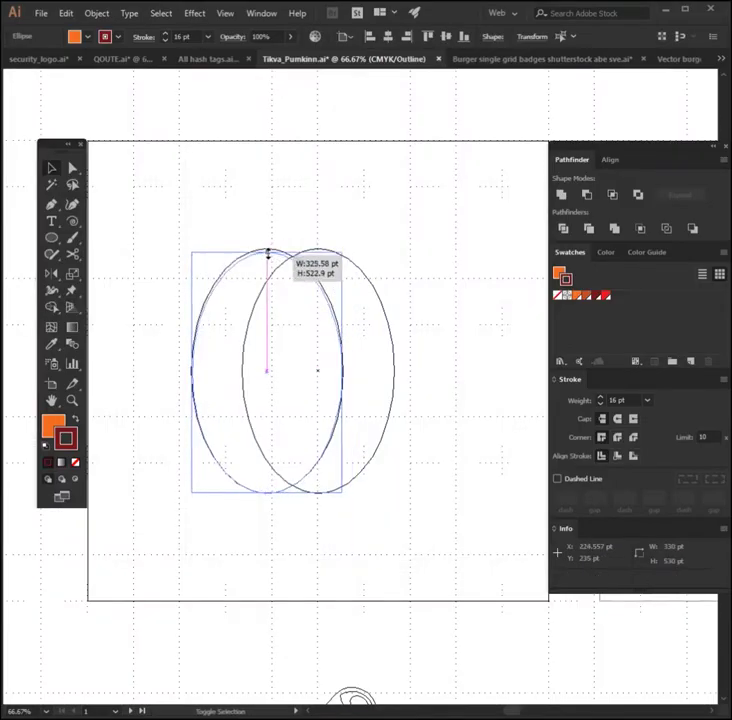
{"action": "left_click_drag", "start_coordinate": [261, 257], "coordinate": [211, 260]}
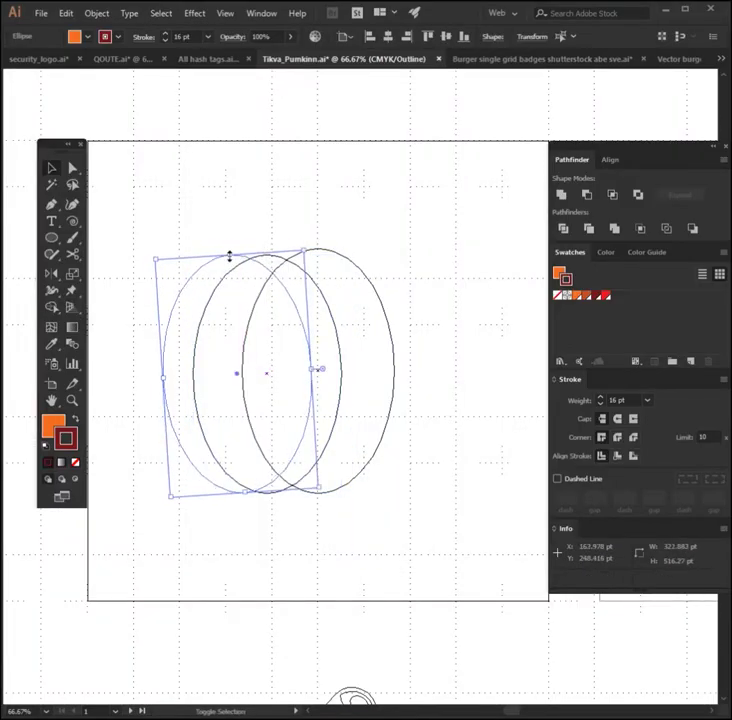
{"action": "key", "text": "ctrl+y"}
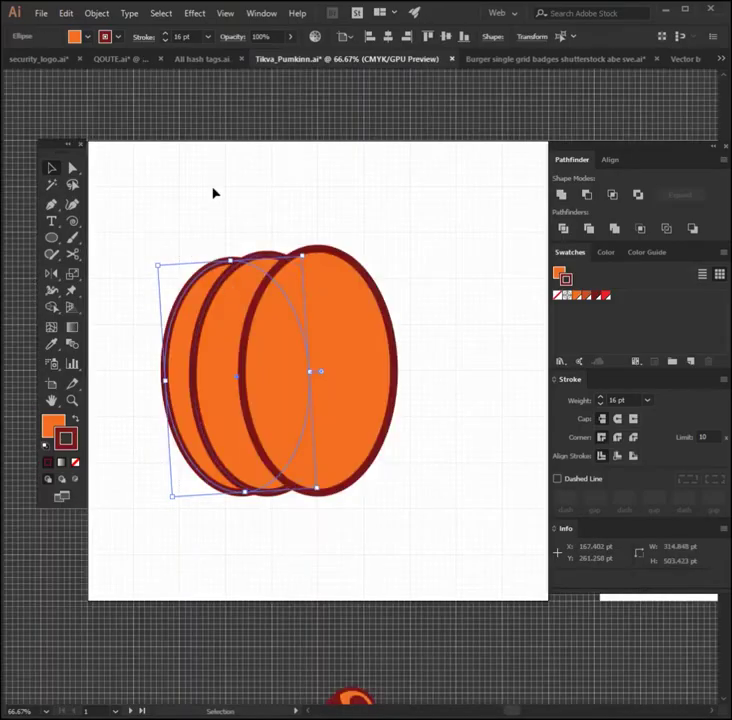
{"action": "left_click_drag", "start_coordinate": [191, 305], "coordinate": [183, 305]}
{"action": "left_click_drag", "start_coordinate": [224, 260], "coordinate": [245, 265]}
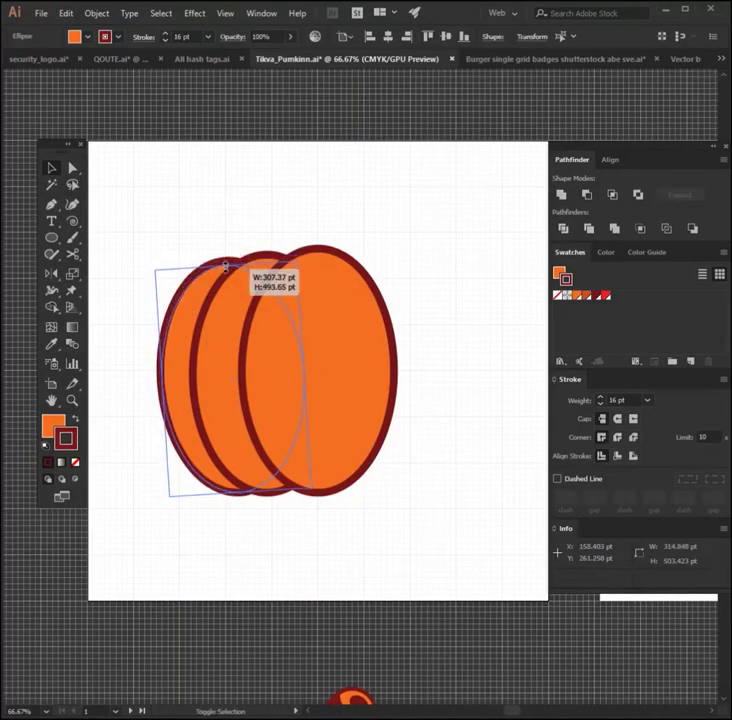
{"action": "left_click", "coordinate": [212, 226]}
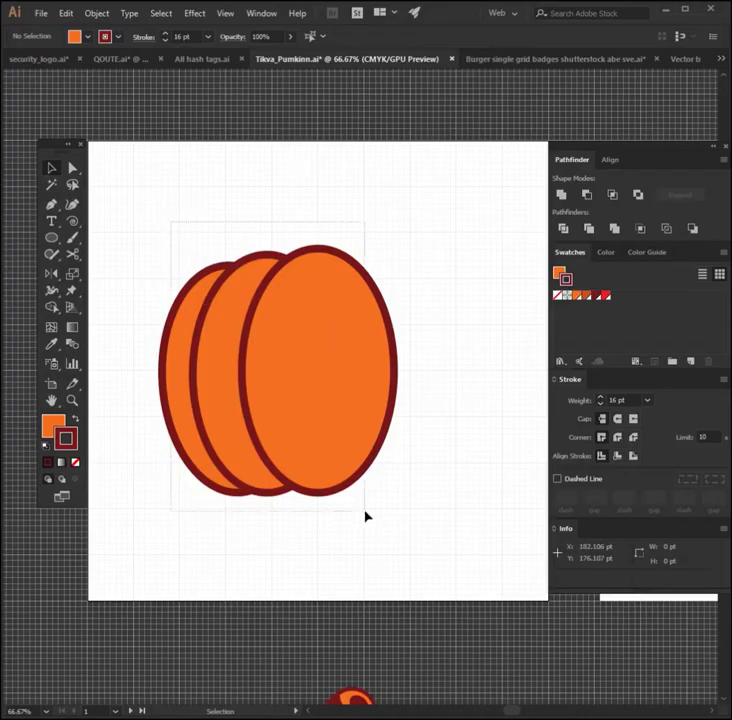
Reflect-copy the left-side ellipses onto the right, around the centre ellipse.
{"action": "key", "text": "ctrl+a"}
{"action": "left_click_drag", "start_coordinate": [266, 370], "coordinate": [392, 370]}
{"action": "key", "text": "o"}
{"action": "mouse_move", "coordinate": [320, 332]}
{"action": "left_mouse_down"}
{"action": "mouse_move", "coordinate": [330, 310]}
{"action": "mouse_move", "coordinate": [288, 306]}
{"action": "left_mouse_up"}
{"action": "left_click", "coordinate": [307, 262]}
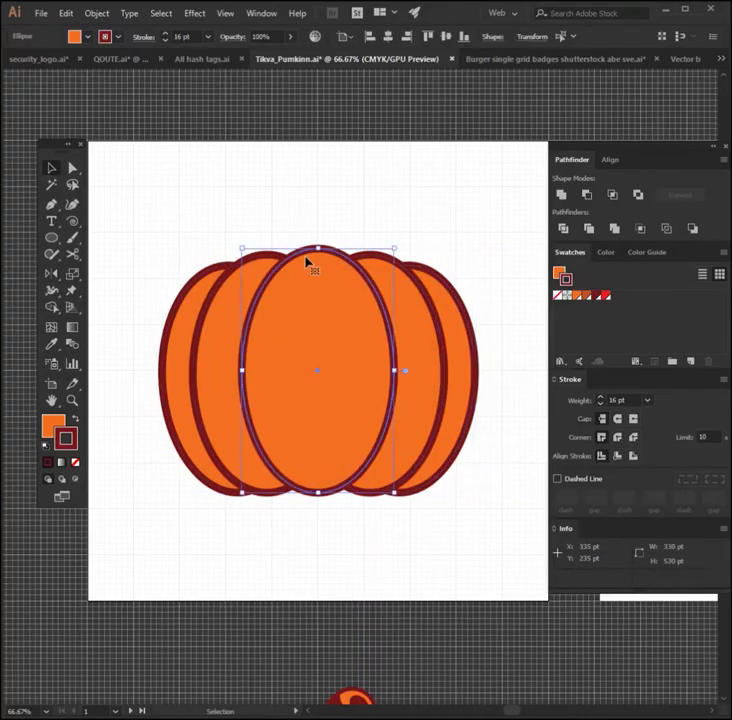
Draw a tall dark red rectangle, apply an Arc warp, and expand its appearance.
{"action": "left_click", "coordinate": [201, 183]}
{"action": "key", "text": "m"}
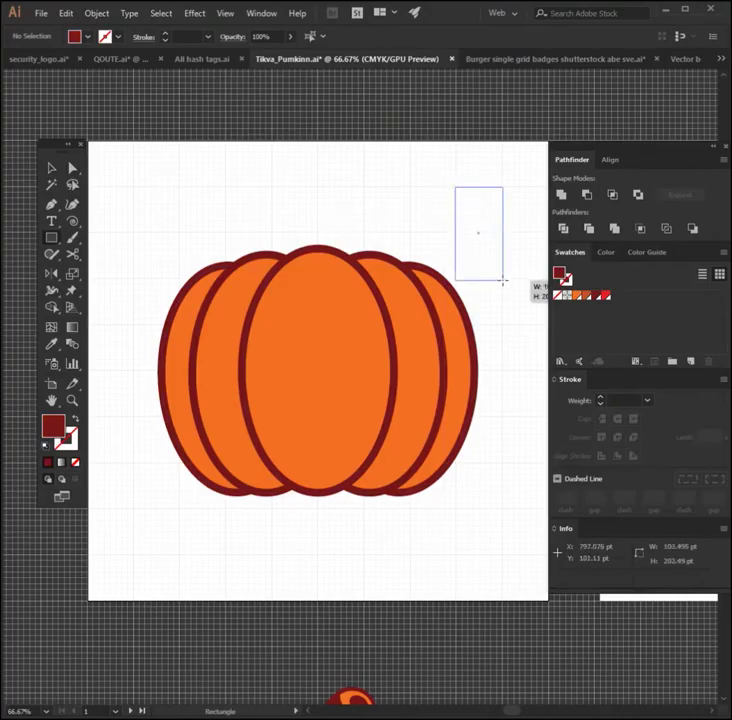
{"action": "left_click_drag", "start_coordinate": [493, 249], "coordinate": [501, 279]}
{"action": "key", "text": "v"}
{"action": "left_click", "coordinate": [204, 18]}
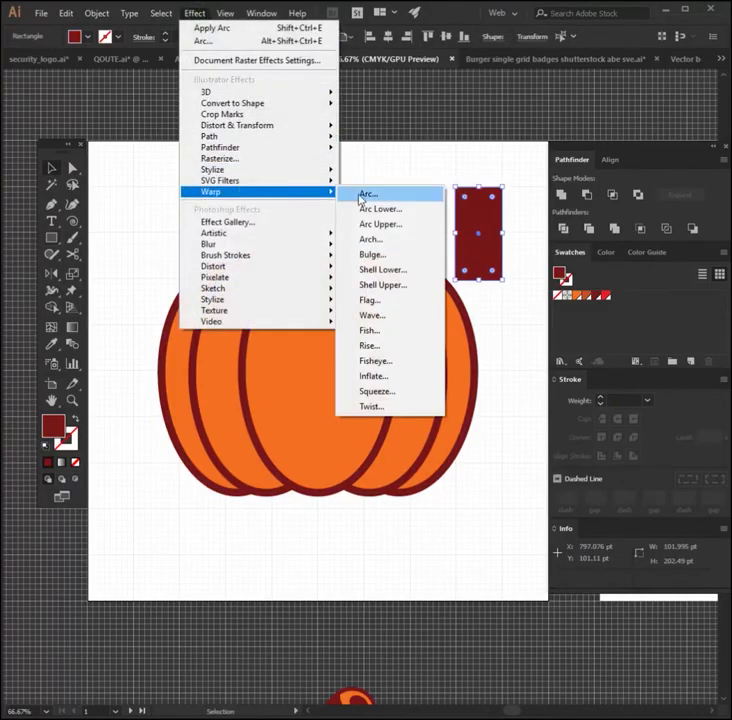
{"action": "left_click", "coordinate": [377, 194]}
{"action": "left_click", "coordinate": [96, 13]}
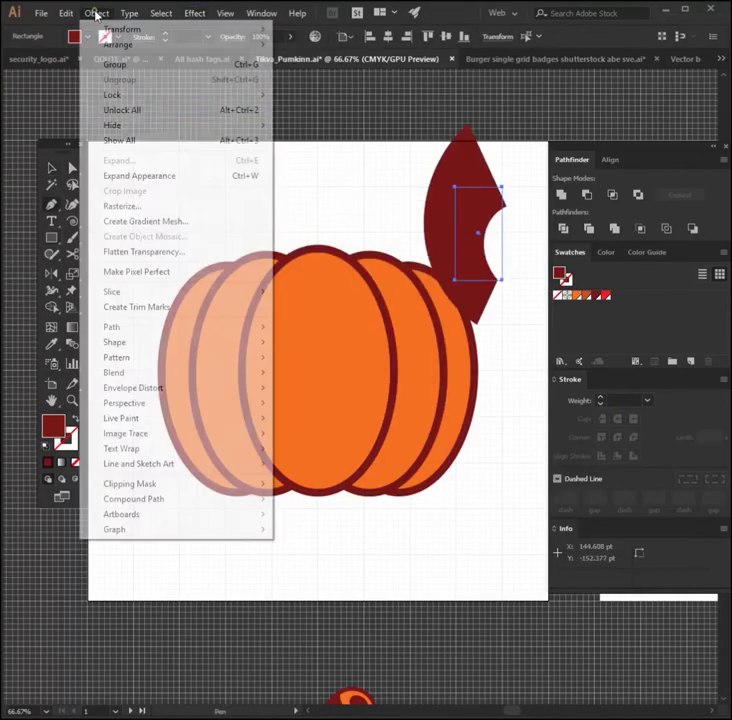
{"action": "left_click", "coordinate": [159, 181]}
Set the curved stem tilted on the pumpkin top with a rounded tip.
{"action": "left_click_drag", "start_coordinate": [428, 210], "coordinate": [276, 222]}
{"action": "mouse_move", "coordinate": [372, 145]}
{"action": "left_mouse_down"}
{"action": "mouse_move", "coordinate": [386, 182]}
{"action": "mouse_move", "coordinate": [400, 165]}
{"action": "mouse_move", "coordinate": [392, 158]}
{"action": "mouse_move", "coordinate": [392, 188]}
{"action": "left_mouse_up"}
{"action": "key", "text": "a"}
{"action": "left_click", "coordinate": [406, 140]}
{"action": "left_click_drag", "start_coordinate": [207, 175], "coordinate": [388, 440]}
{"action": "key", "text": "ctrl+shift+a"}
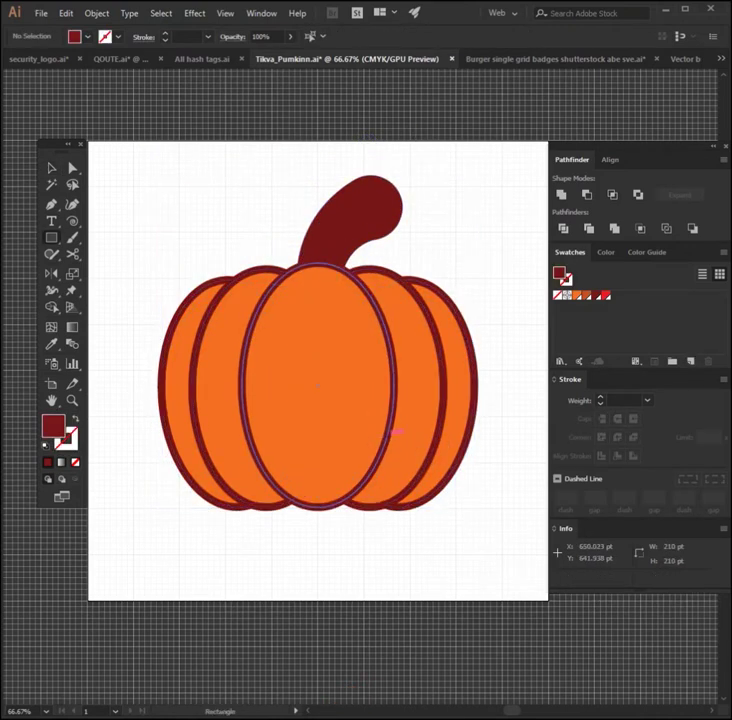
{"action": "left_click", "coordinate": [390, 436]}
Create the 210 pt square and rotate it 45° into a diamond.
{"action": "left_click_drag", "start_coordinate": [575, 556], "coordinate": [617, 603]}
{"action": "key", "text": "Return"}
{"action": "key", "text": "v"}
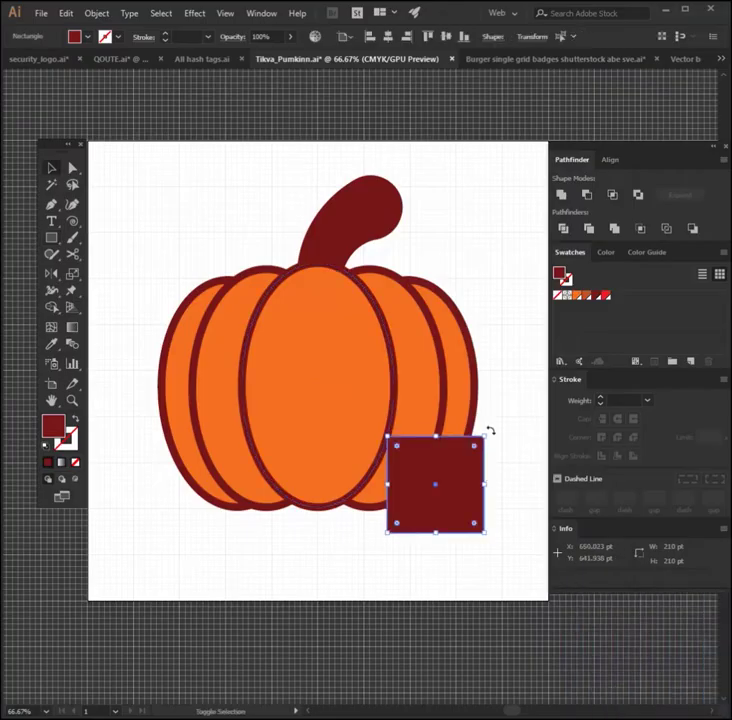
{"action": "mouse_move", "coordinate": [490, 430]}
{"action": "left_mouse_down"}
{"action": "mouse_move", "coordinate": [462, 485]}
{"action": "mouse_move", "coordinate": [493, 596]}
{"action": "mouse_move", "coordinate": [467, 571]}
{"action": "mouse_move", "coordinate": [454, 510]}
{"action": "left_mouse_up"}
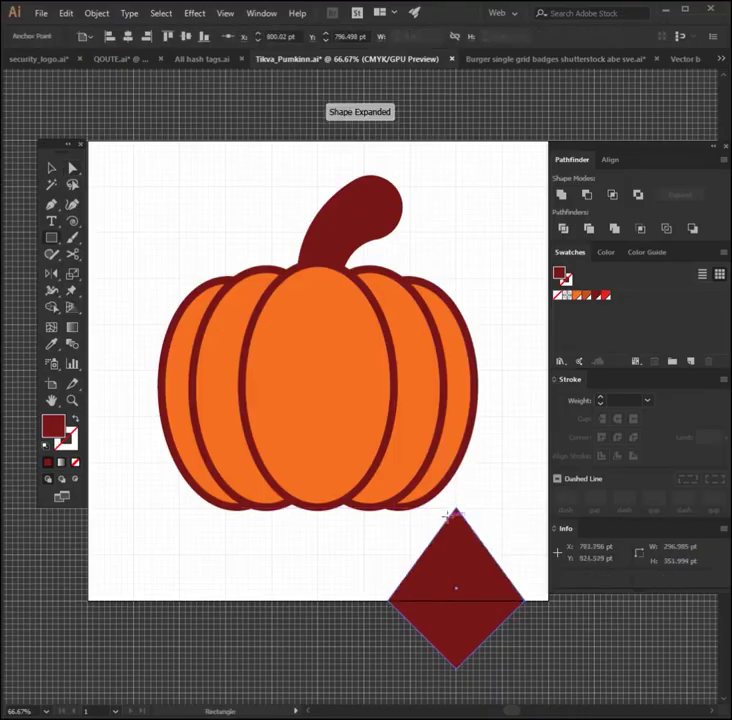
Minus Front a rectangle from the diamond's lower half and round the triangle's corners.
{"action": "key", "text": "m"}
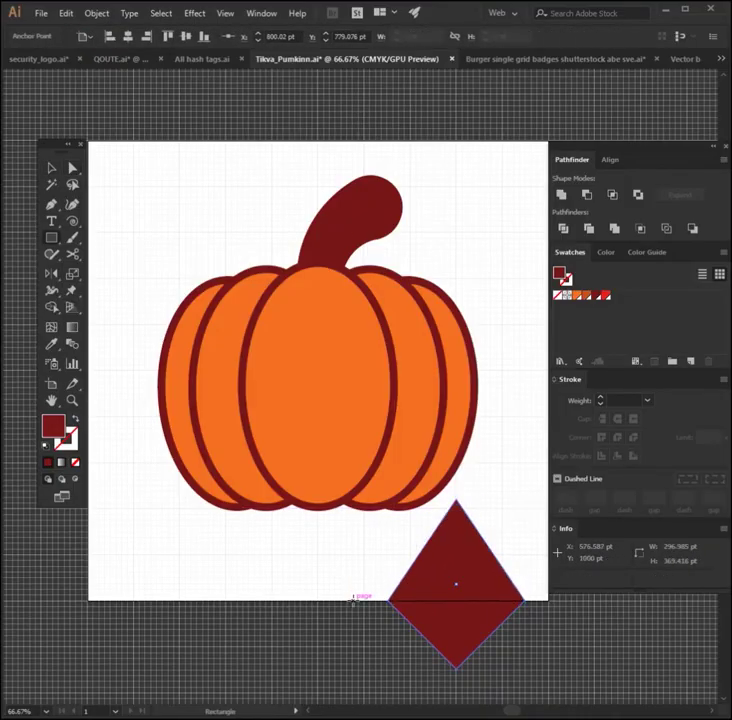
{"action": "left_click_drag", "start_coordinate": [353, 601], "coordinate": [573, 692]}
{"action": "left_click", "coordinate": [470, 593], "text": "ctrl+shift"}
{"action": "left_click", "coordinate": [590, 195]}
{"action": "double_click", "coordinate": [466, 511]}
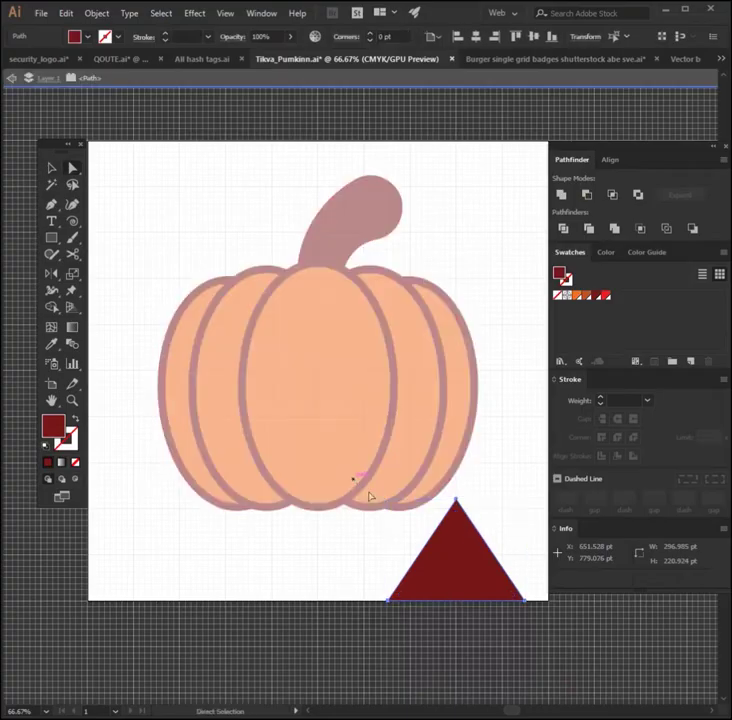
{"action": "left_click_drag", "start_coordinate": [505, 595], "coordinate": [498, 510]}
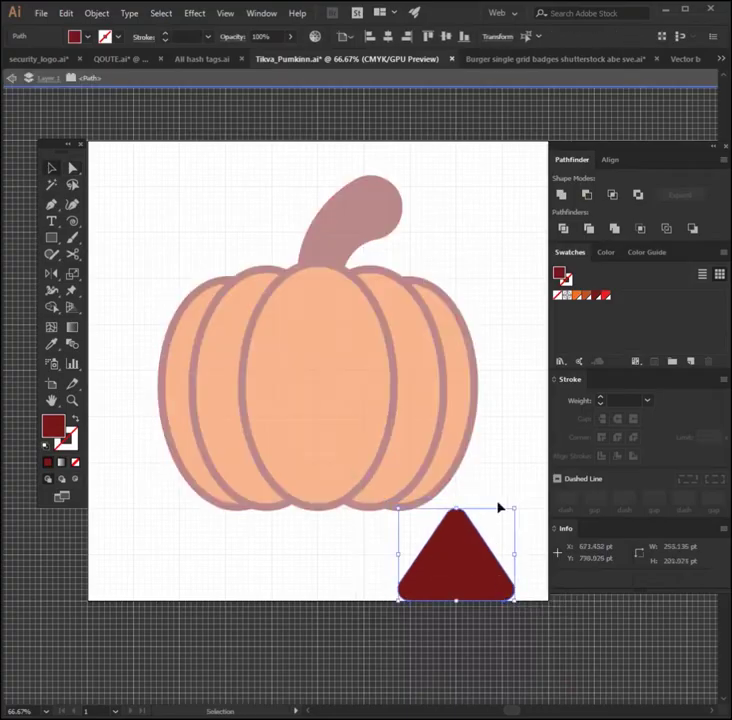
{"action": "key", "text": "Escape"}
{"action": "key", "text": "v"}
Scale and tilt the triangle onto the pumpkin's upper left, adding a -15 pt offset copy.
{"action": "left_click_drag", "start_coordinate": [462, 567], "coordinate": [271, 366]}
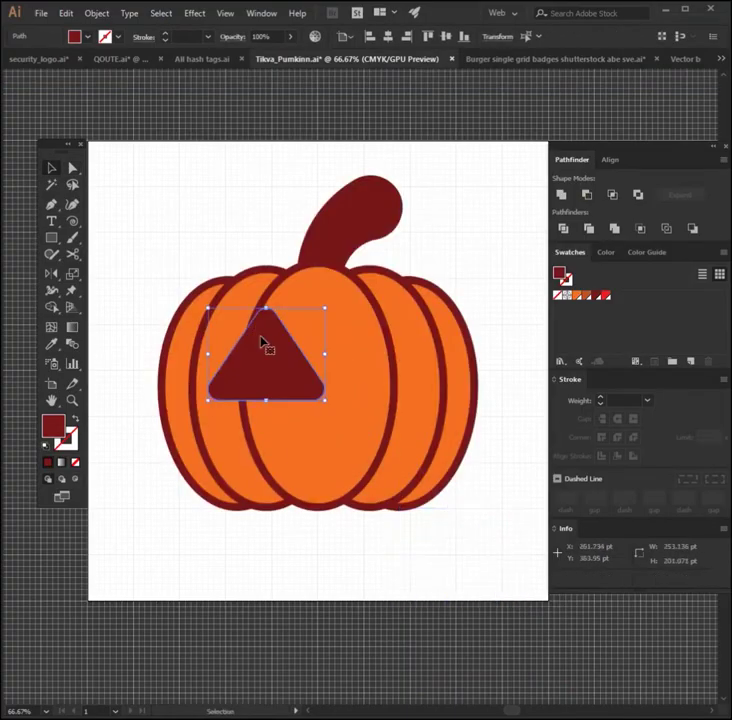
{"action": "left_click_drag", "start_coordinate": [325, 309], "coordinate": [314, 307]}
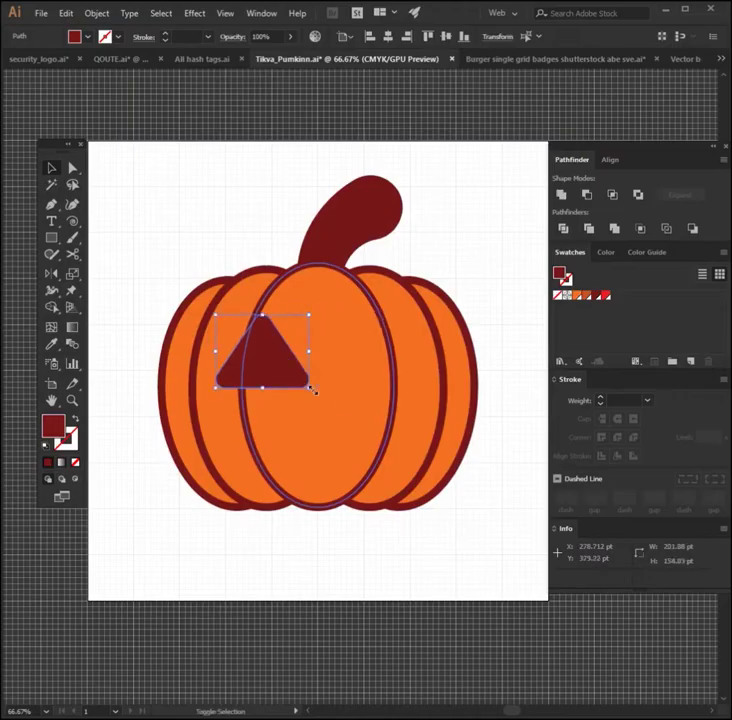
{"action": "left_click_drag", "start_coordinate": [312, 391], "coordinate": [309, 385]}
{"action": "left_click_drag", "start_coordinate": [309, 304], "coordinate": [300, 297]}
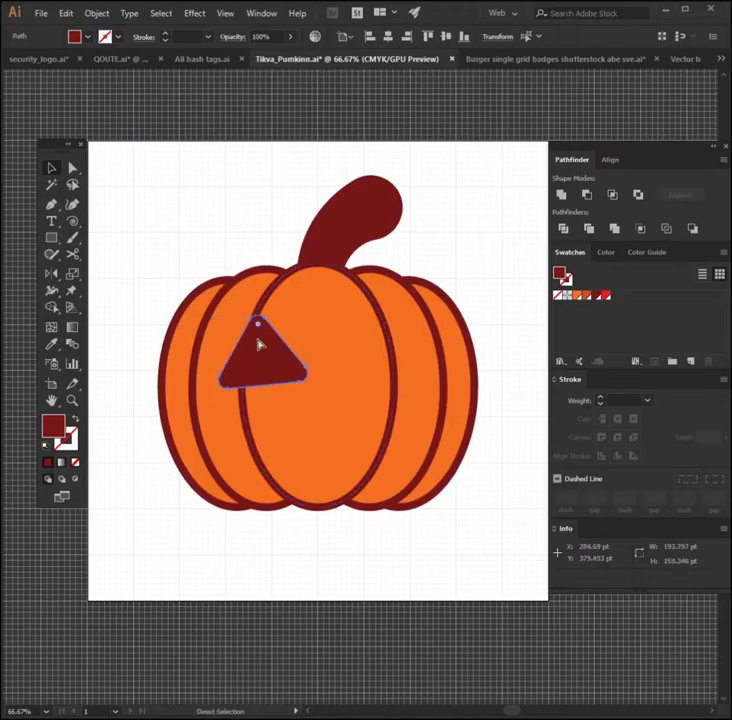
{"action": "left_click", "coordinate": [549, 686]}
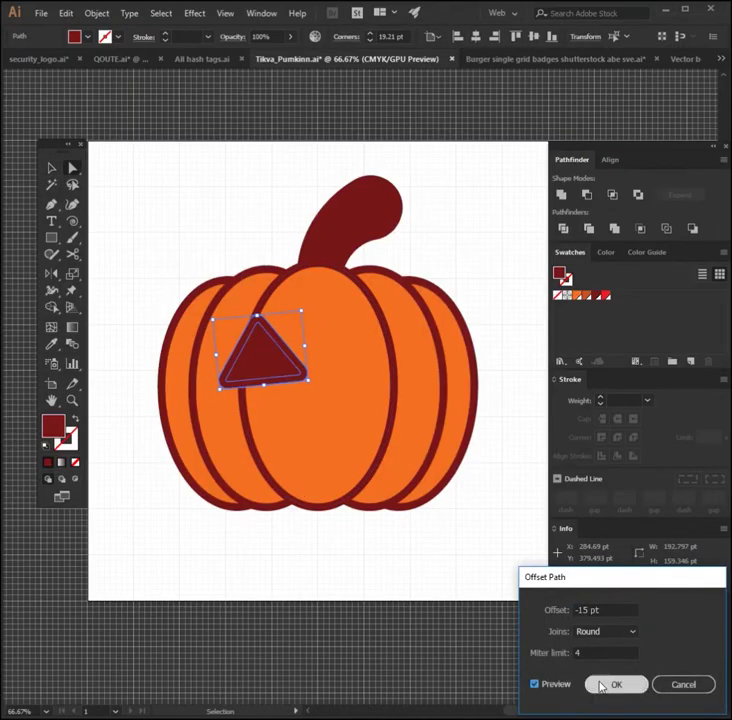
{"action": "left_click", "coordinate": [606, 684]}
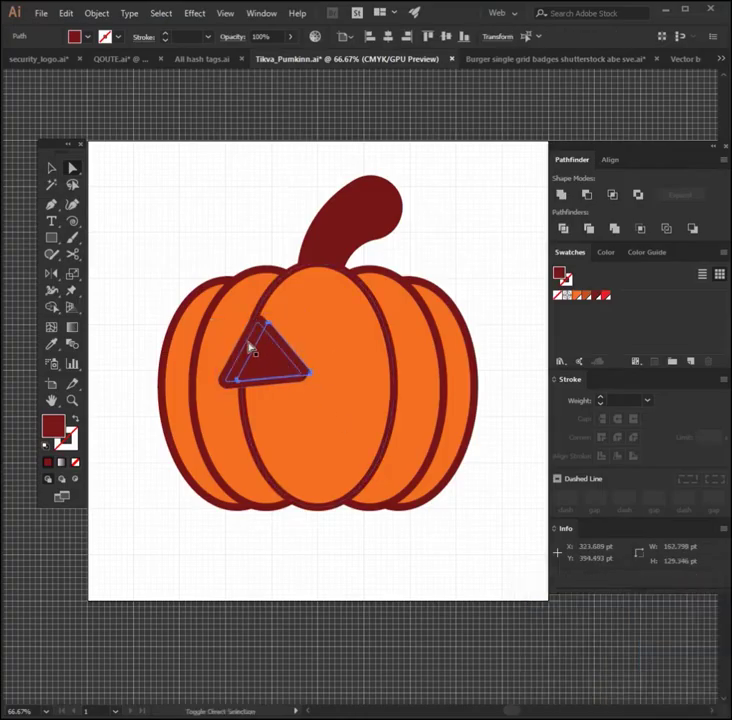
{"action": "key", "text": "a"}
{"action": "left_click", "coordinate": [355, 287]}
Fill the inner triangle pumpkin orange and place a mirrored copy of the eye on the right.
{"action": "key", "text": "i"}
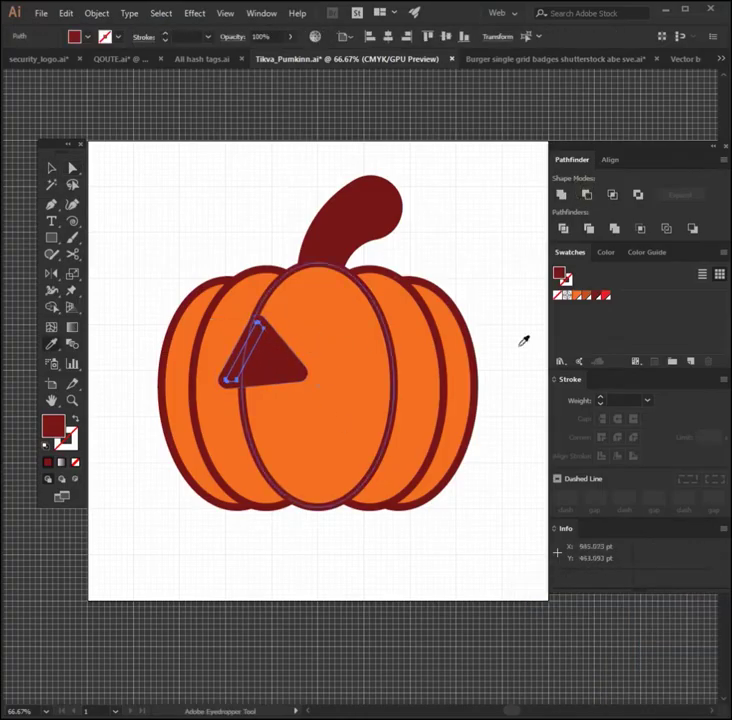
{"action": "left_click", "coordinate": [351, 355]}
{"action": "key", "text": "a"}
{"action": "left_click", "coordinate": [281, 372]}
{"action": "key", "text": "v"}
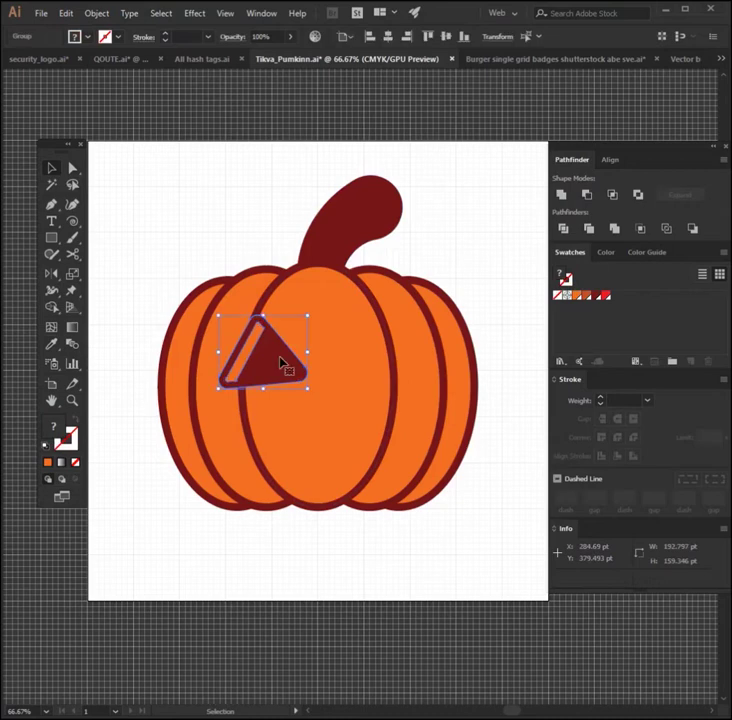
{"action": "mouse_move", "coordinate": [281, 363]}
{"action": "left_mouse_down"}
{"action": "mouse_move", "coordinate": [413, 366]}
{"action": "mouse_move", "coordinate": [371, 360]}
{"action": "left_mouse_up"}
{"action": "key", "text": "o"}
{"action": "key", "text": "v"}
{"action": "left_click", "coordinate": [266, 359], "text": "shift"}
Offset both eyes -15 pt, fill the insets bright red, then unite and expand them.
{"action": "key", "text": "a"}
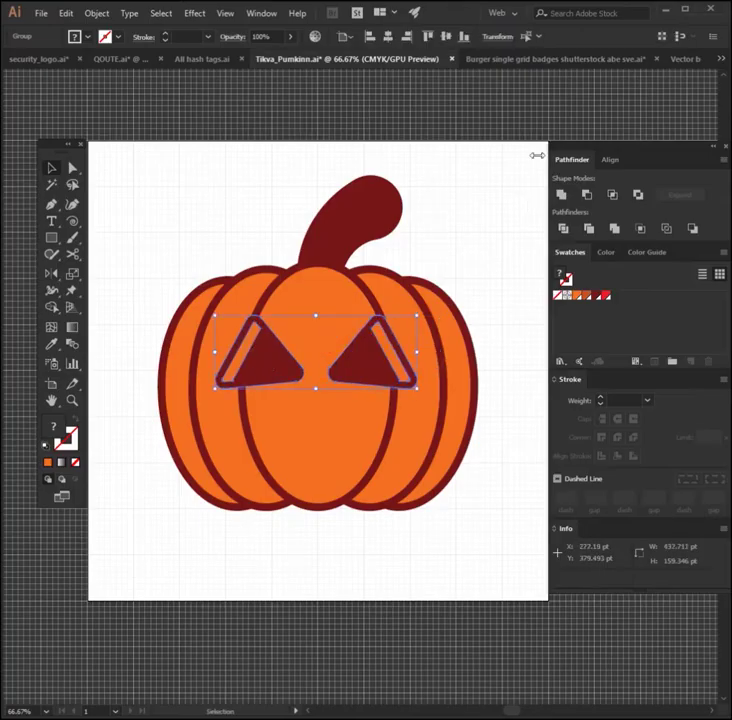
{"action": "key", "text": "a"}
{"action": "left_click", "coordinate": [325, 368]}
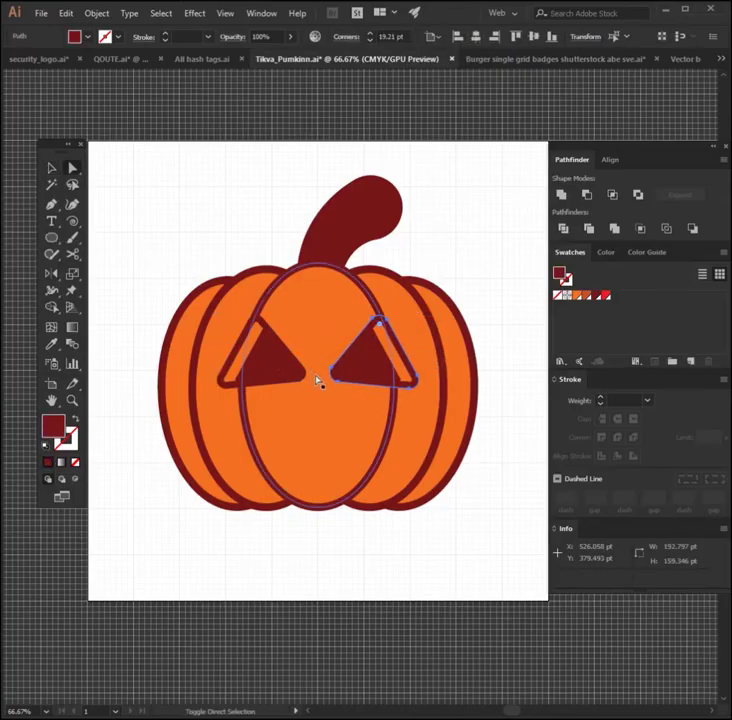
{"action": "key", "text": "l"}
{"action": "key", "text": "a"}
{"action": "left_click", "coordinate": [278, 362], "text": "shift"}
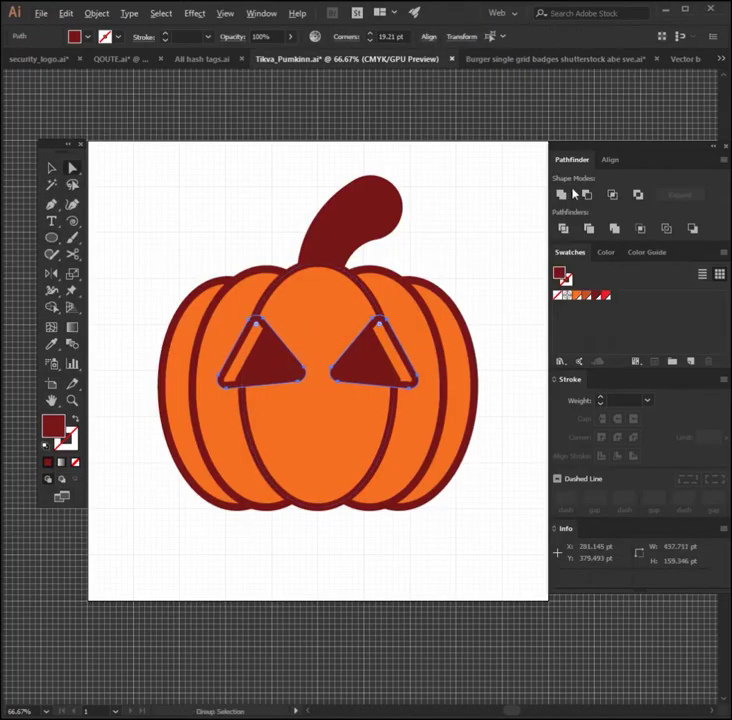
{"action": "key", "text": "ctrl+alt+o"}
{"action": "type", "text": "-15"}
{"action": "left_click", "coordinate": [533, 685]}
{"action": "left_click", "coordinate": [595, 686]}
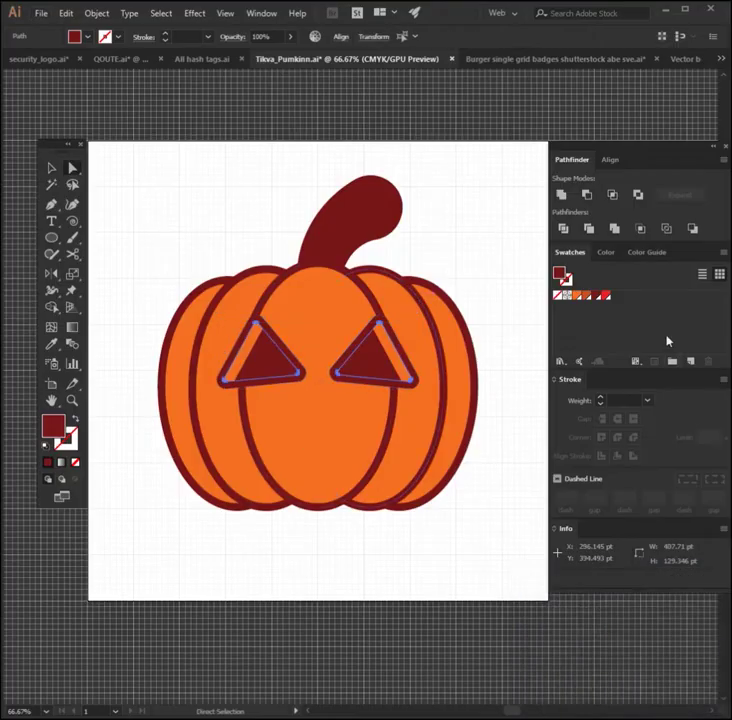
{"action": "left_click", "coordinate": [604, 296]}
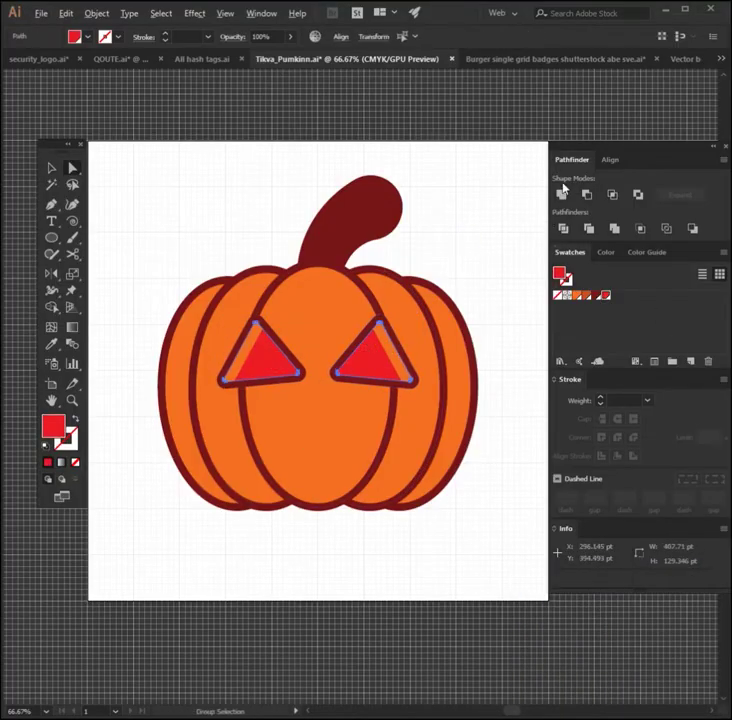
{"action": "left_click", "coordinate": [562, 196], "text": "alt"}
{"action": "left_click", "coordinate": [662, 198]}
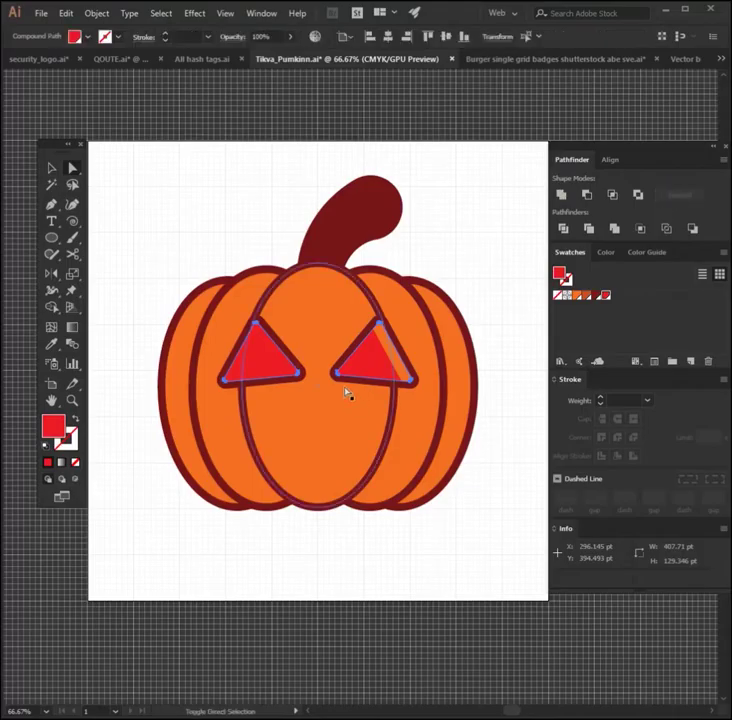
Intersect a red circle with the eye centres and check the result in isolation mode.
{"action": "key", "text": "l"}
{"action": "left_click_drag", "start_coordinate": [322, 372], "coordinate": [343, 429]}
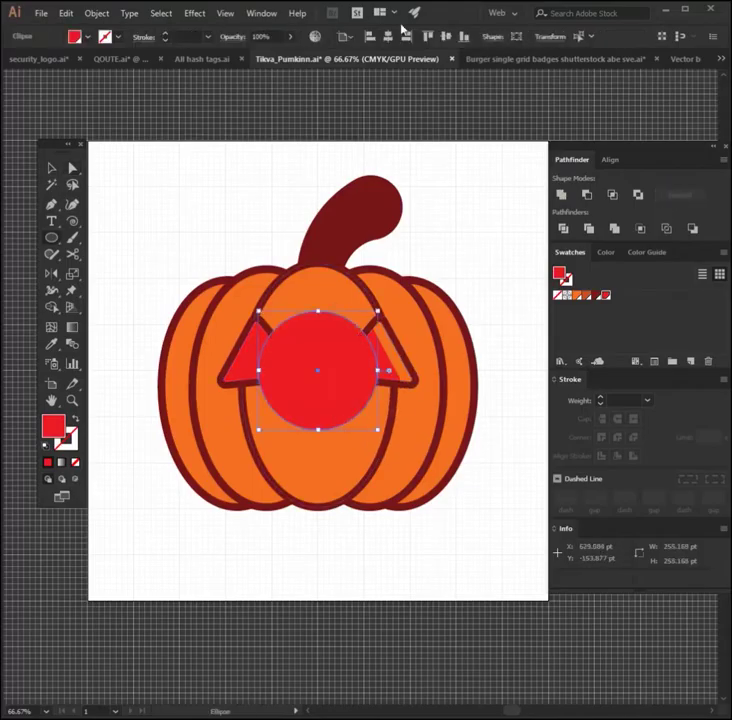
{"action": "key", "text": "a"}
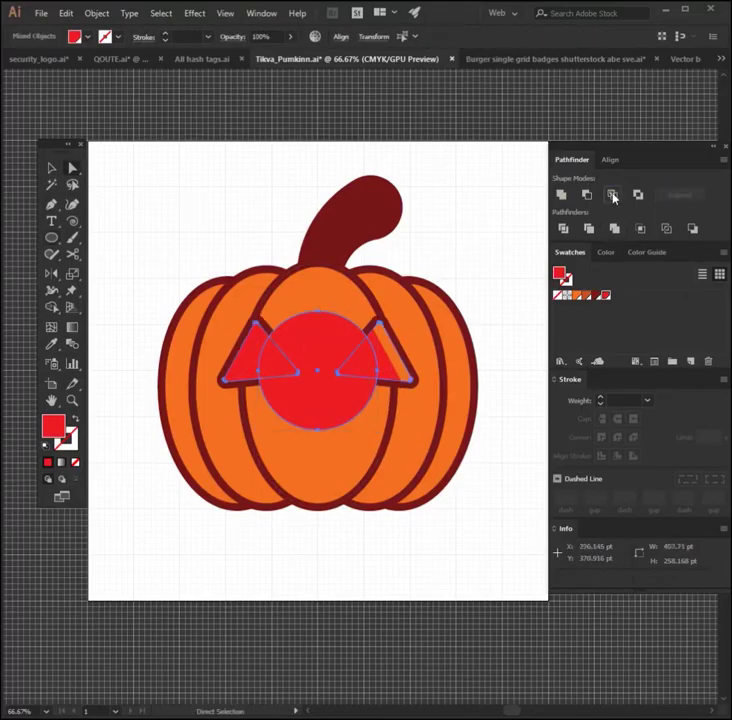
{"action": "key", "text": "ctrl+7"}
{"action": "double_click", "coordinate": [369, 359]}
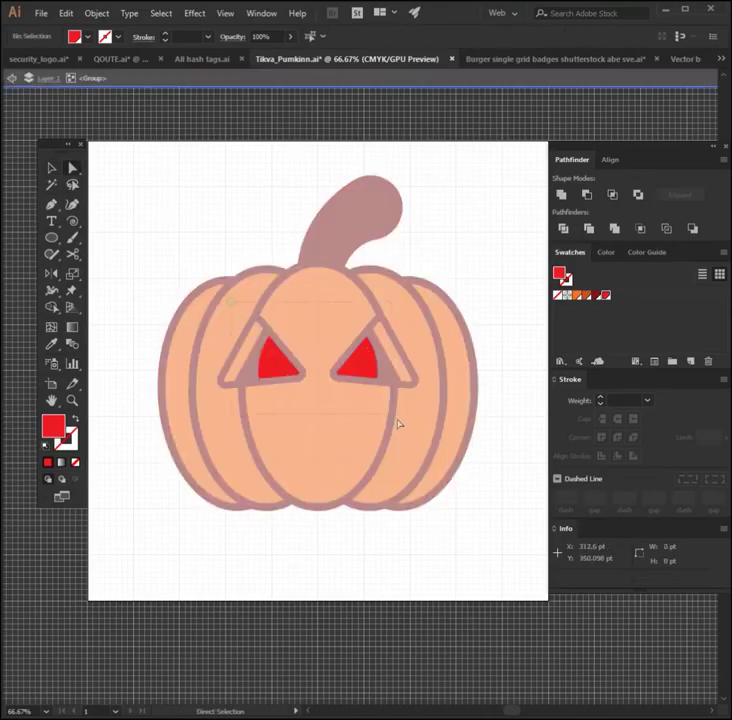
{"action": "double_click", "coordinate": [500, 264]}
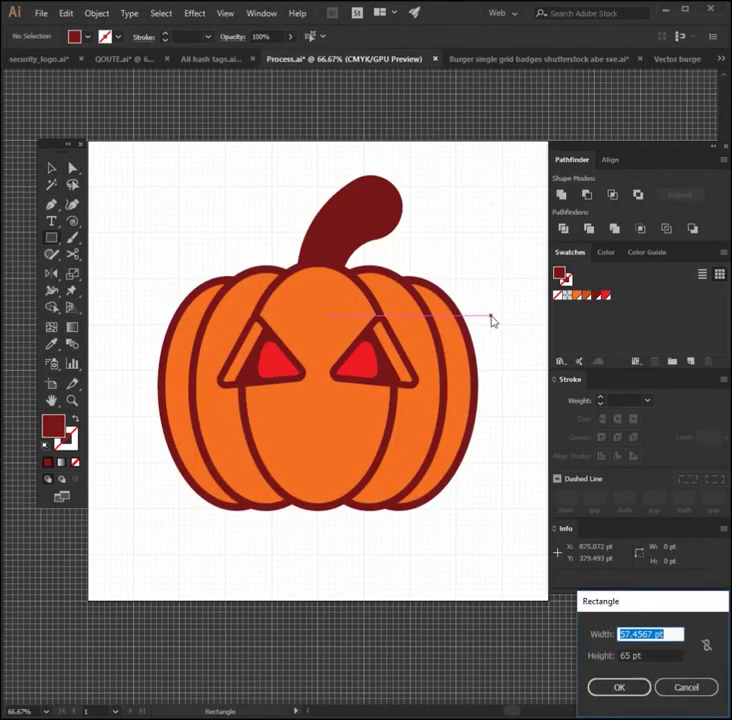
Create a 400 pt wide dark red mouth bar with fully rounded bottom corners below the eyes.
{"action": "type", "text": "400"}
{"action": "key", "text": "Tab"}
{"action": "type", "text": "50"}
{"action": "key", "text": "Return"}
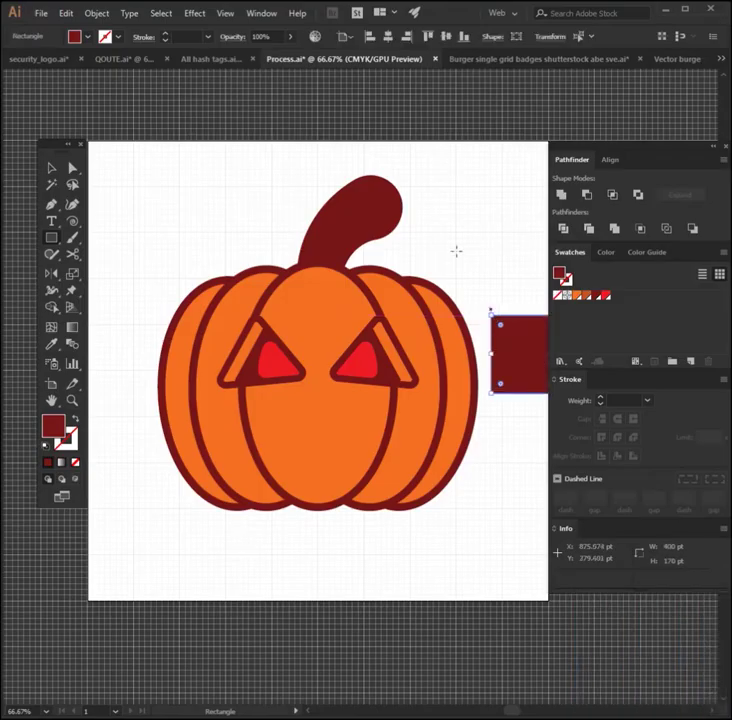
{"action": "left_click_drag", "start_coordinate": [342, 340], "coordinate": [342, 441]}
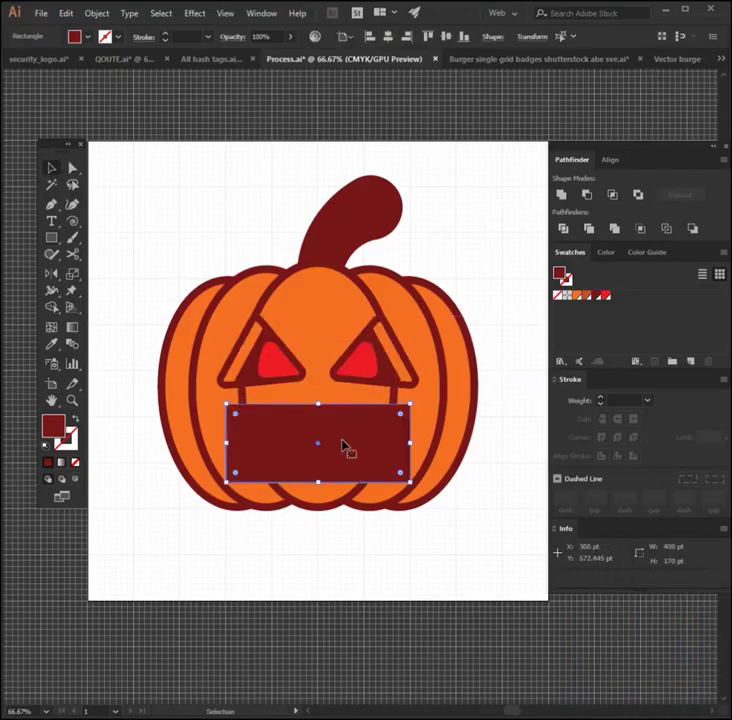
{"action": "double_click", "coordinate": [256, 410]}
{"action": "mouse_move", "coordinate": [197, 462]}
{"action": "left_mouse_down"}
{"action": "mouse_move", "coordinate": [405, 488]}
{"action": "mouse_move", "coordinate": [302, 388]}
{"action": "left_mouse_up"}
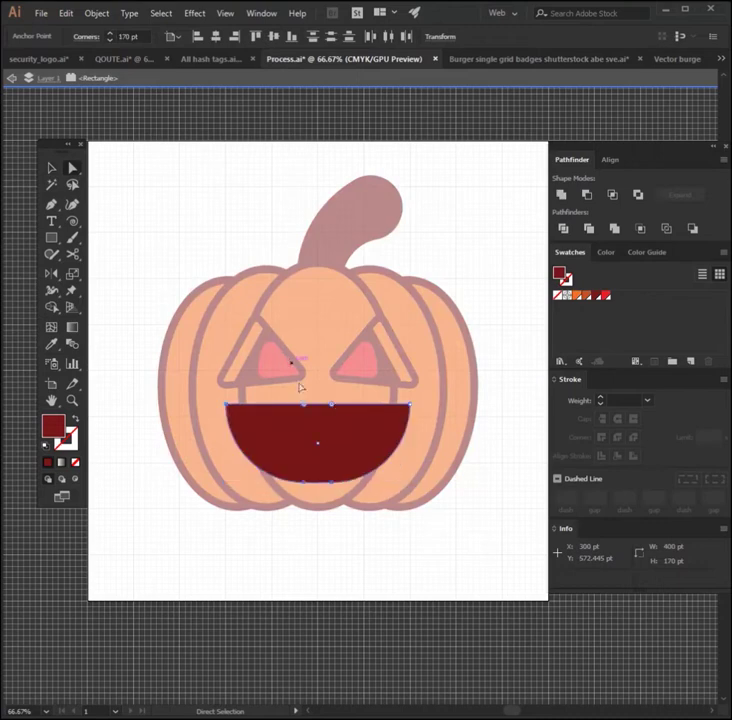
{"action": "key", "text": "Escape"}
{"action": "left_click_drag", "start_coordinate": [313, 445], "coordinate": [313, 440]}
Make a 65×65 pt orange square and place it at the mouth's top-left.
{"action": "key", "text": "m"}
{"action": "left_click", "coordinate": [328, 451]}
{"action": "type", "text": "65"}
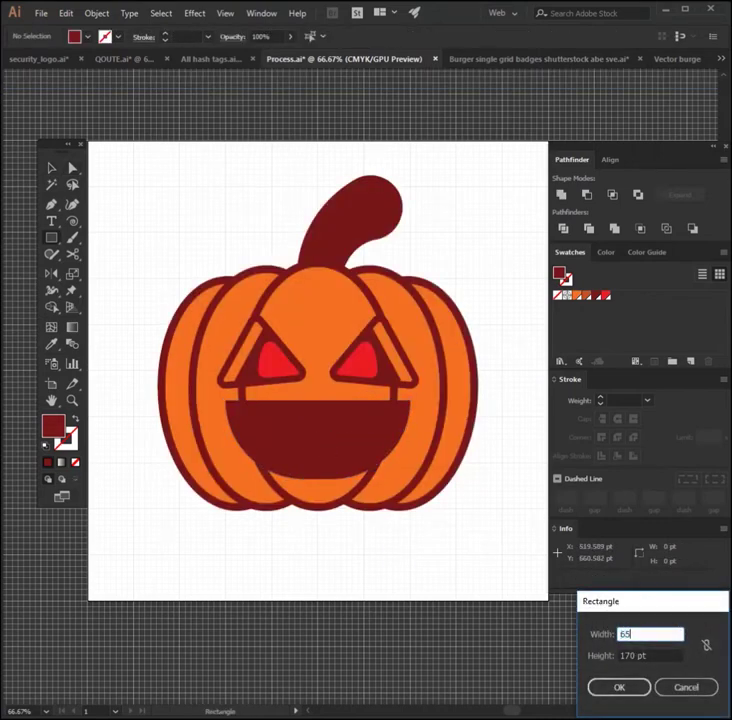
{"action": "key", "text": "Tab"}
{"action": "type", "text": "65"}
{"action": "key", "text": "Return"}
{"action": "left_click", "coordinate": [577, 297]}
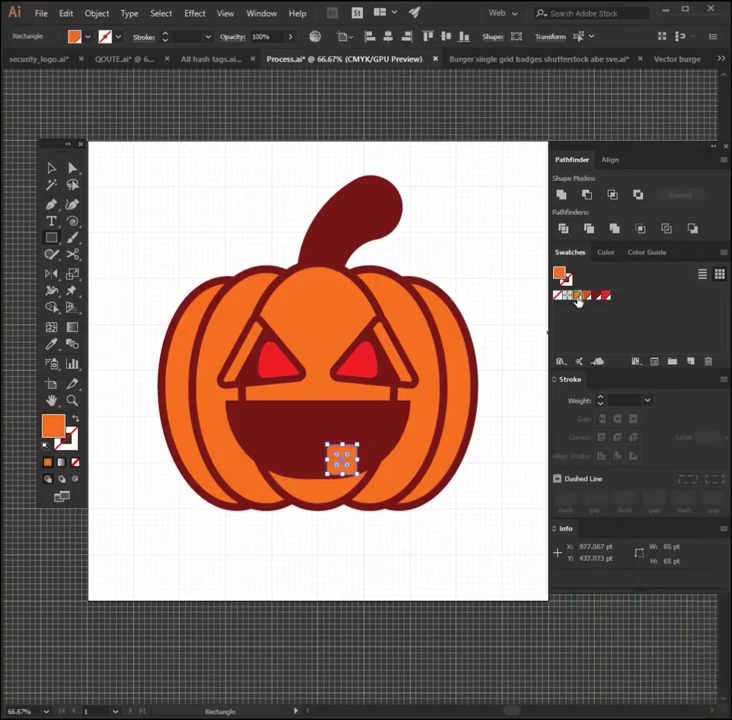
{"action": "mouse_move", "coordinate": [325, 462]}
{"action": "left_mouse_down"}
{"action": "mouse_move", "coordinate": [256, 432]}
{"action": "mouse_move", "coordinate": [265, 401]}
{"action": "mouse_move", "coordinate": [386, 428]}
{"action": "left_mouse_up"}
{"action": "left_click", "coordinate": [360, 580]}
{"action": "left_click", "coordinate": [469, 555]}
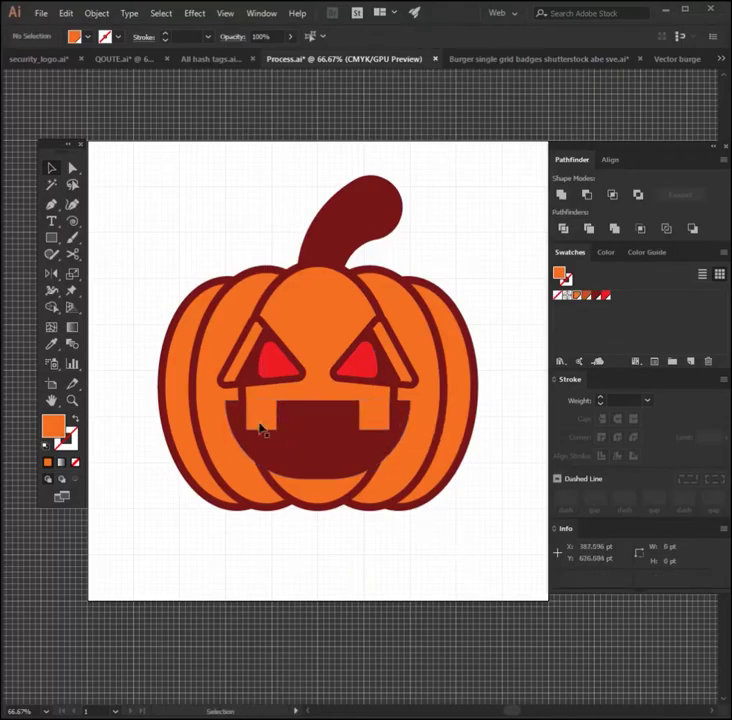
Copy the orange squares across the mouth as teeth and select them with the mouth.
{"action": "mouse_move", "coordinate": [258, 425]}
{"action": "left_mouse_down"}
{"action": "mouse_move", "coordinate": [313, 425]}
{"action": "mouse_move", "coordinate": [289, 467]}
{"action": "mouse_move", "coordinate": [281, 465]}
{"action": "mouse_move", "coordinate": [360, 486]}
{"action": "left_mouse_up"}
{"action": "left_click", "coordinate": [340, 606]}
{"action": "left_click", "coordinate": [340, 552]}
{"action": "left_click", "coordinate": [384, 551]}
{"action": "left_click", "coordinate": [350, 474]}
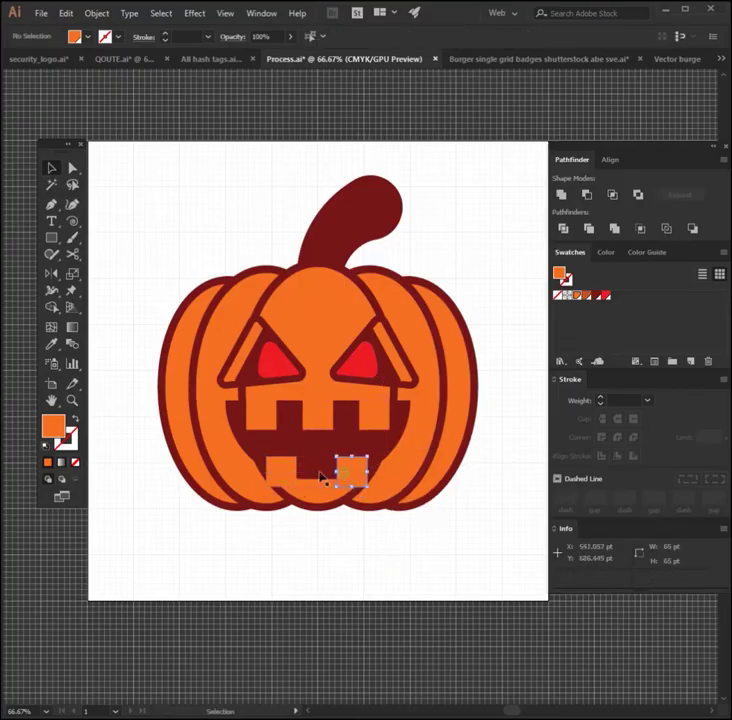
{"action": "left_click", "coordinate": [281, 473], "text": "shift"}
{"action": "left_click", "coordinate": [348, 428], "text": "shift"}
Cut the teeth from the mouth, Pathfinder Trim the whole pumpkin, and ungroup the pieces.
{"action": "left_click", "coordinate": [586, 194]}
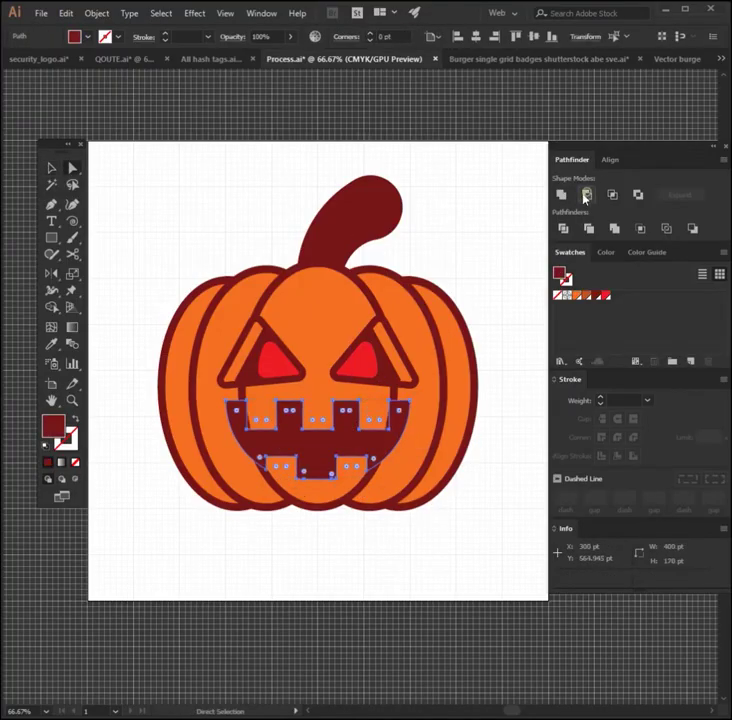
{"action": "left_click_drag", "start_coordinate": [155, 158], "coordinate": [482, 565]}
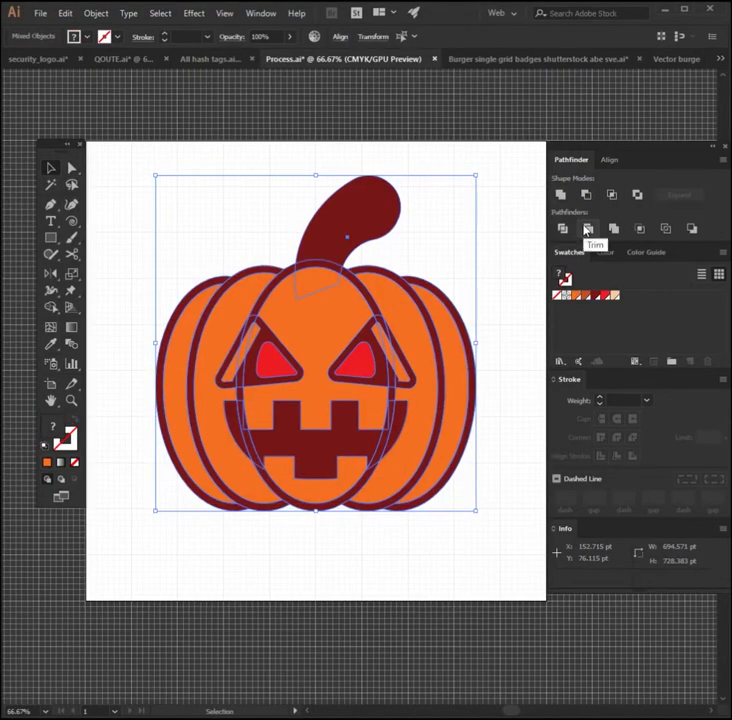
{"action": "left_click", "coordinate": [586, 229]}
{"action": "right_click", "coordinate": [310, 288]}
{"action": "left_click", "coordinate": [353, 404]}
Unite the face piece and lobes, then expand them into one compound body.
{"action": "left_click", "coordinate": [483, 189]}
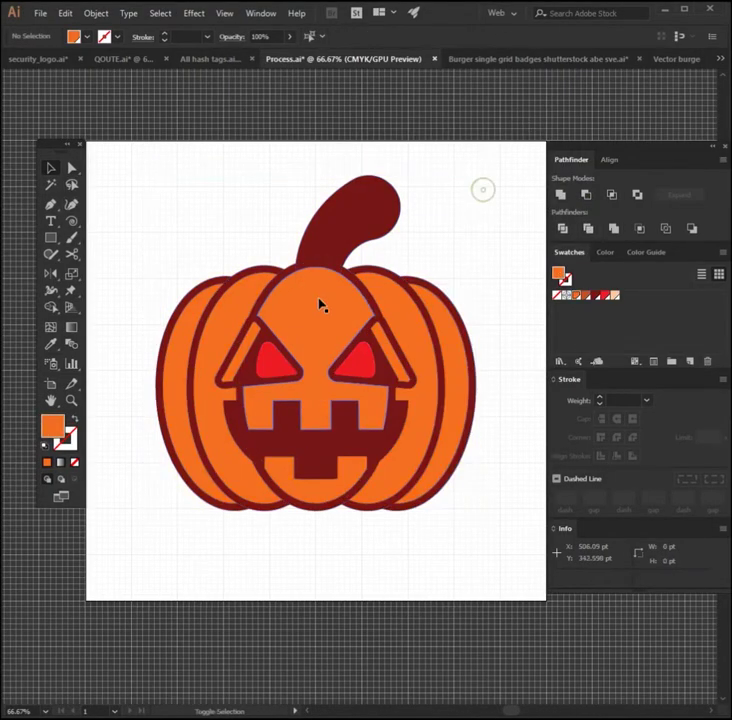
{"action": "key", "text": "v"}
{"action": "left_click", "coordinate": [320, 305]}
{"action": "left_click", "coordinate": [185, 322], "text": "shift"}
{"action": "left_click", "coordinate": [454, 327], "text": "shift"}
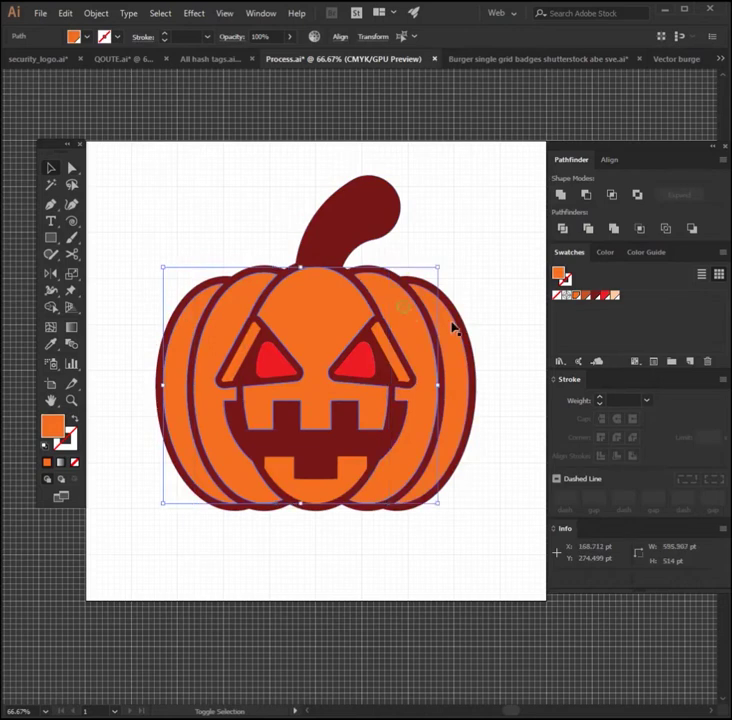
{"action": "left_click", "coordinate": [676, 195]}
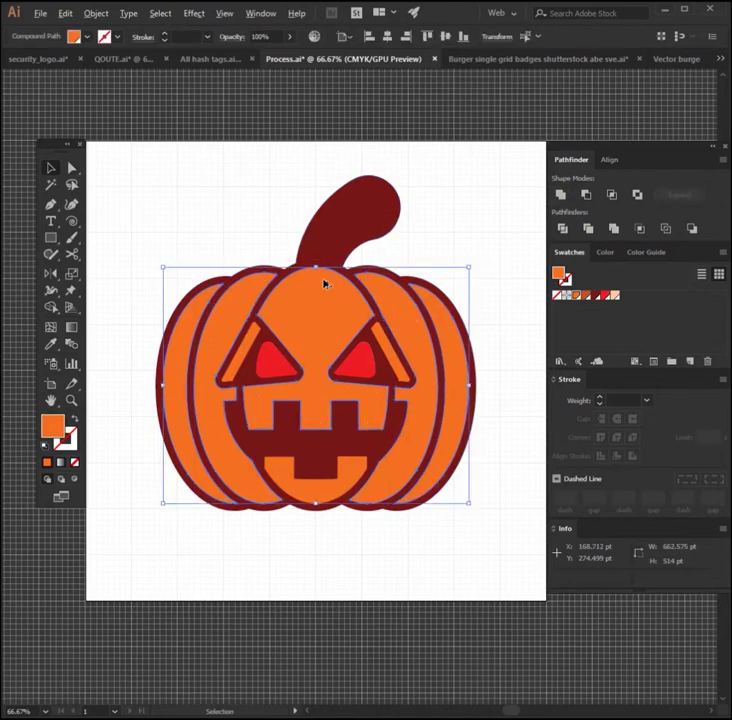
Subtract a slightly lowered copy of the body to create peach highlight crescents.
{"action": "left_click_drag", "start_coordinate": [321, 283], "coordinate": [319, 292]}
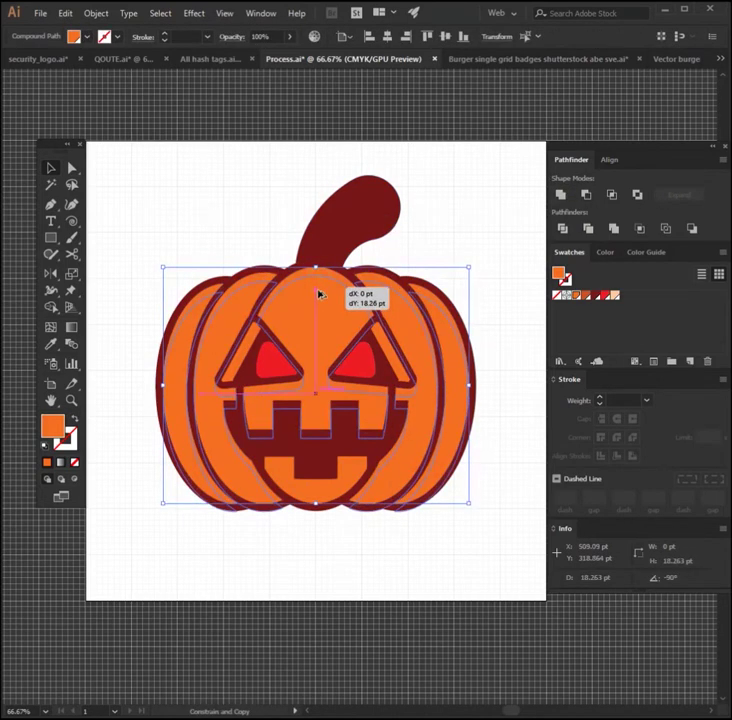
{"action": "left_click", "coordinate": [250, 286], "text": "shift"}
{"action": "left_click", "coordinate": [585, 194]}
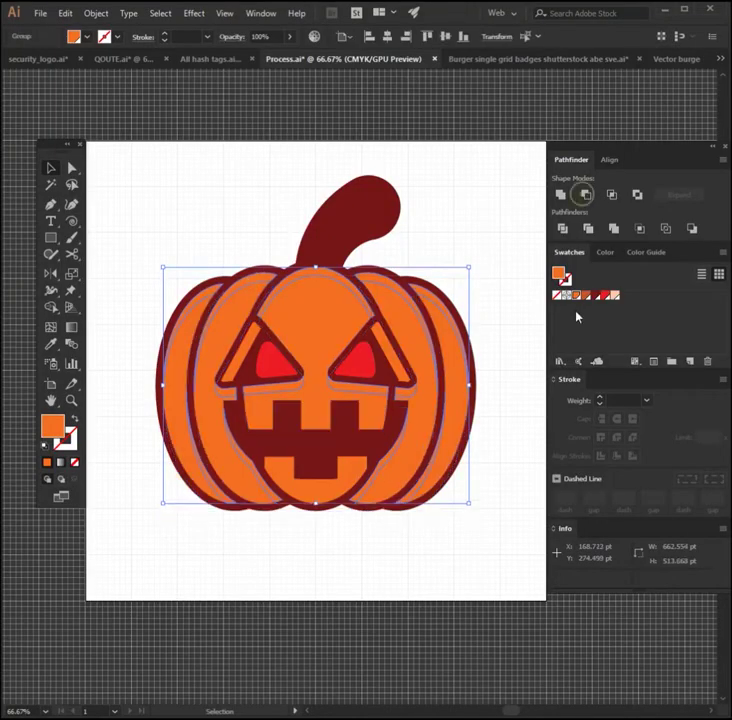
{"action": "left_click", "coordinate": [616, 296]}
{"action": "left_click", "coordinate": [476, 190]}
Delete the stray highlight fragments around the eyes and the lower left and right sides.
{"action": "key", "text": "a"}
{"action": "left_click", "coordinate": [278, 393]}
{"action": "key", "text": "Delete"}
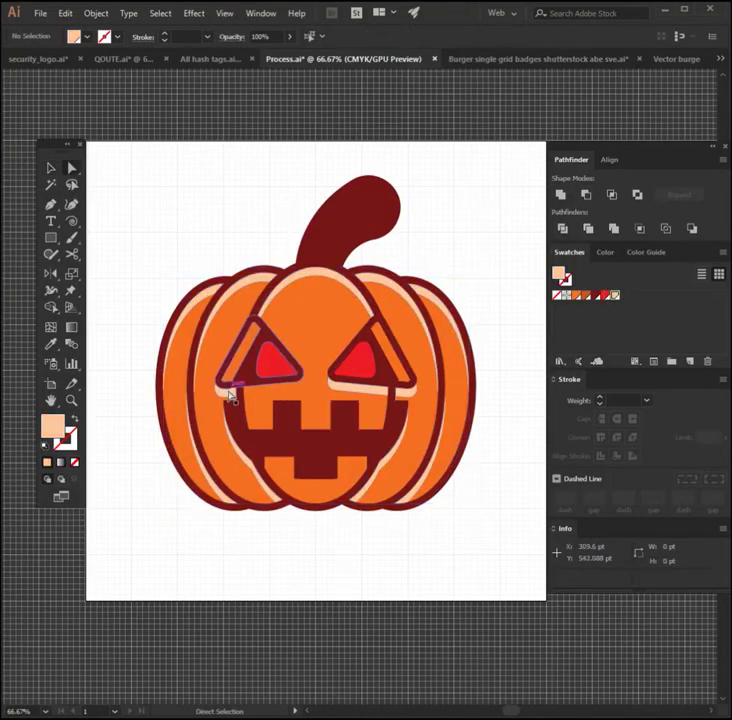
{"action": "left_click", "coordinate": [229, 393]}
{"action": "key", "text": "Delete"}
{"action": "left_click", "coordinate": [405, 392]}
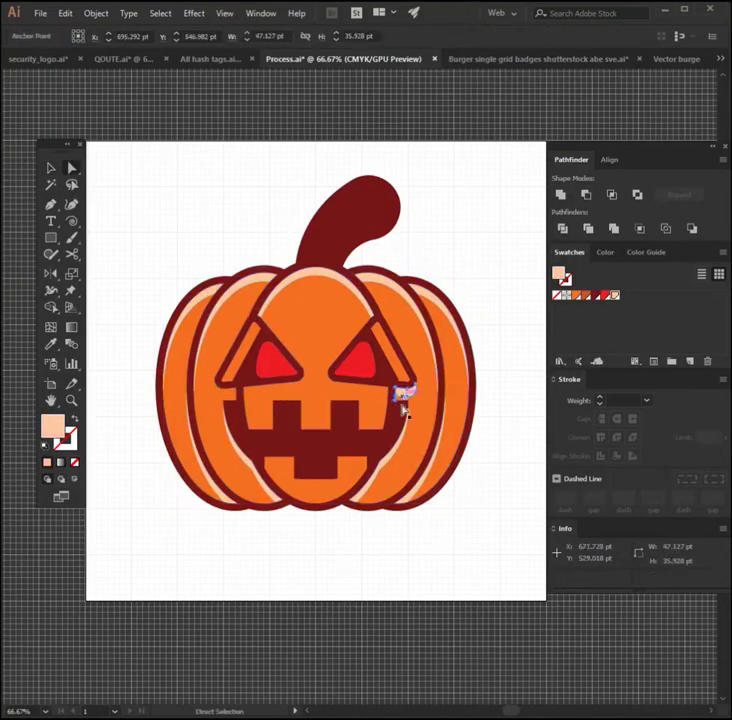
{"action": "key", "text": "Delete"}
{"action": "left_click", "coordinate": [394, 454]}
{"action": "left_click", "coordinate": [396, 458]}
{"action": "key", "text": "Delete"}
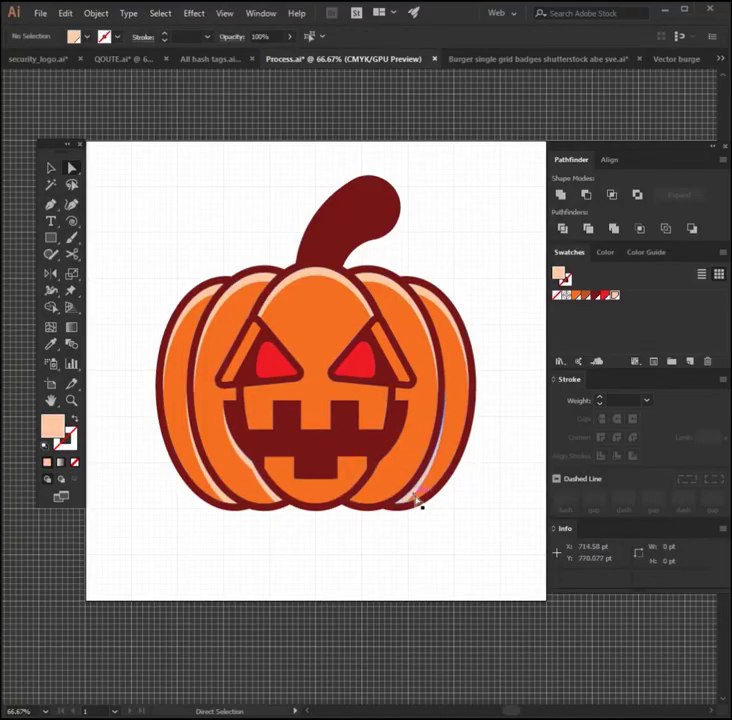
{"action": "left_click", "coordinate": [299, 493]}
{"action": "key", "text": "Delete"}
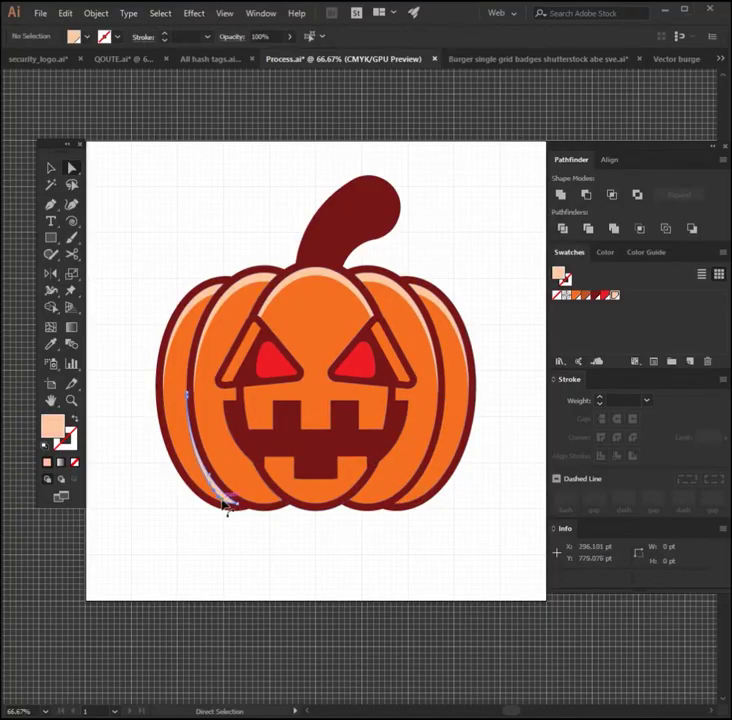
{"action": "left_click", "coordinate": [226, 504]}
{"action": "key", "text": "Delete"}
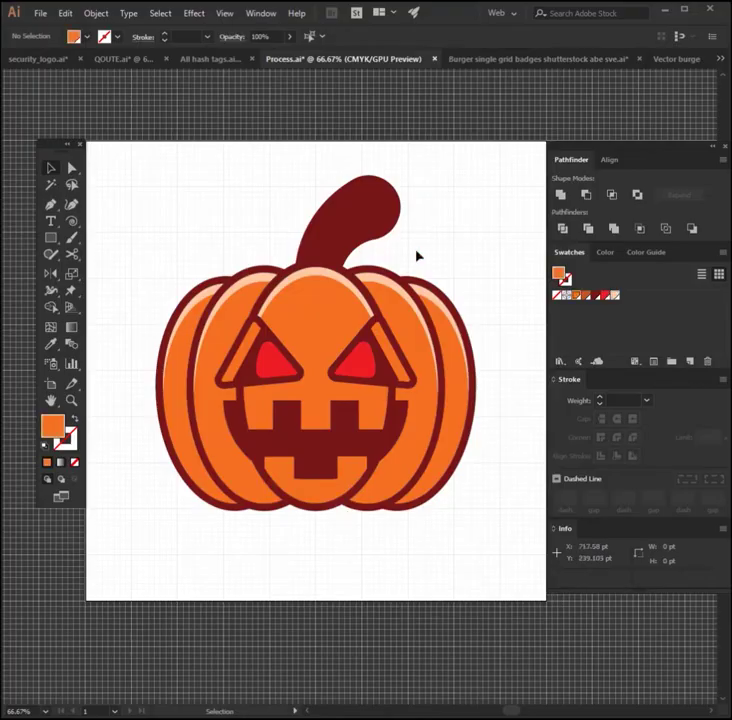
Unite the body, offset a copy upward, and Minus Front it into darker orange bottom-edge shading.
{"action": "left_click", "coordinate": [229, 433]}
{"action": "left_click", "coordinate": [560, 194], "text": "alt"}
{"action": "left_click", "coordinate": [679, 195]}
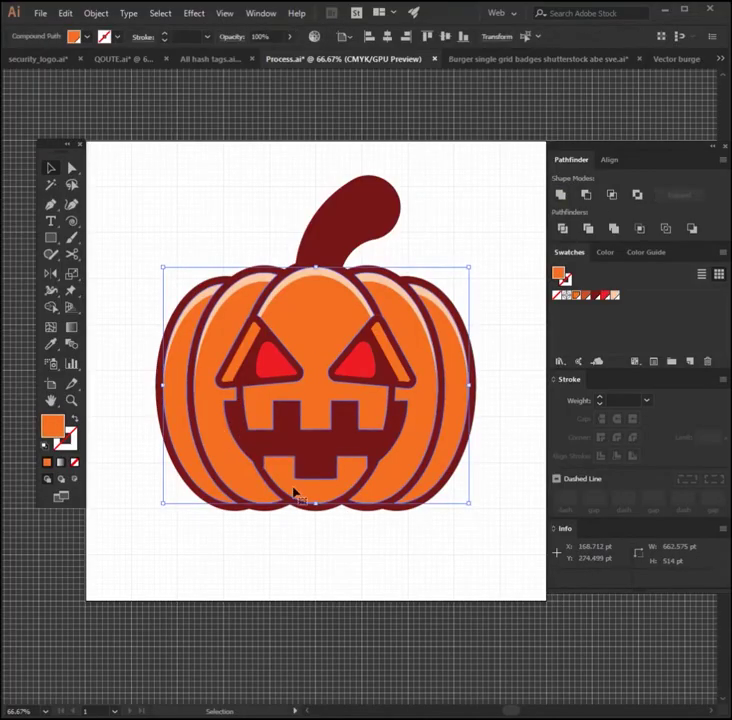
{"action": "left_click_drag", "start_coordinate": [311, 497], "coordinate": [321, 478]}
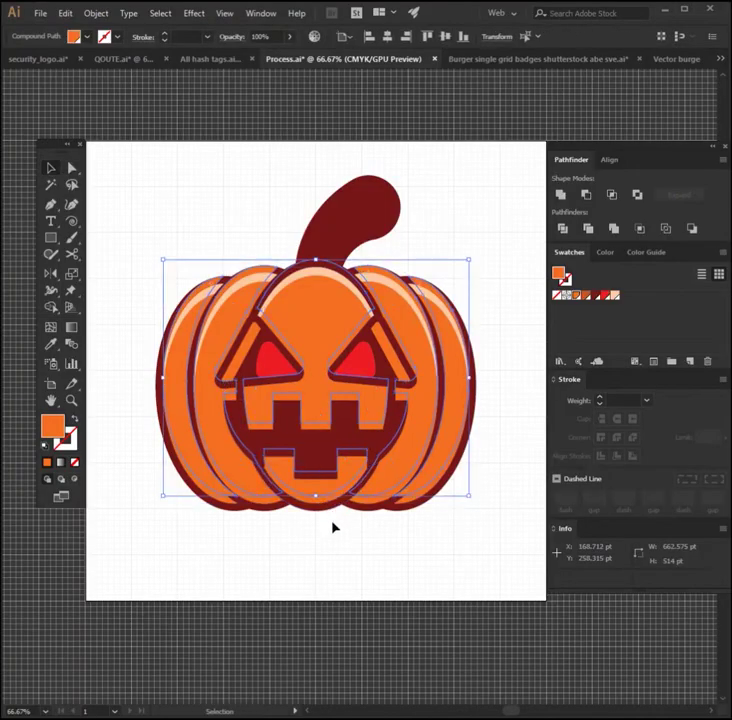
{"action": "left_click", "coordinate": [333, 526]}
{"action": "left_click", "coordinate": [335, 498]}
{"action": "left_click", "coordinate": [335, 508], "text": "shift"}
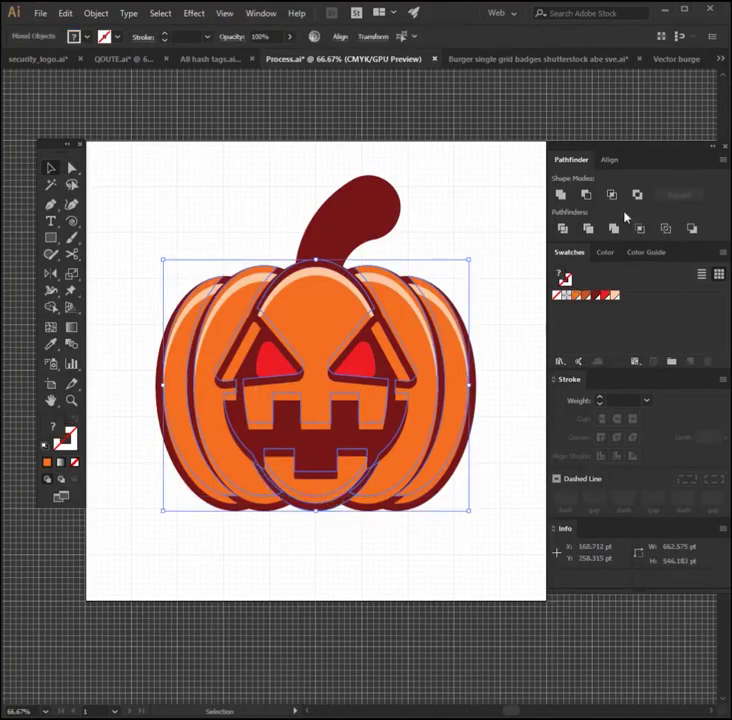
{"action": "left_click", "coordinate": [348, 495]}
{"action": "left_click", "coordinate": [376, 506]}
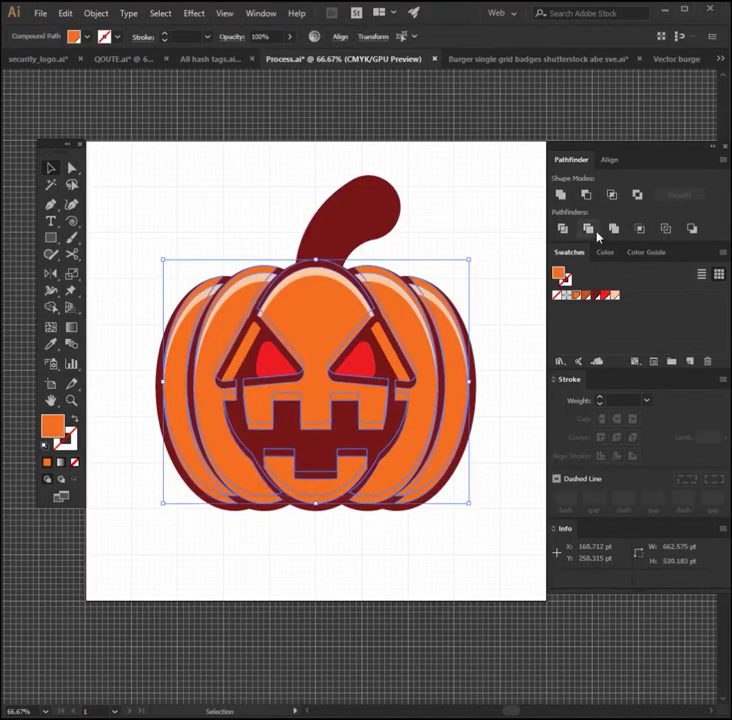
{"action": "left_click", "coordinate": [588, 197]}
{"action": "left_click", "coordinate": [586, 296]}
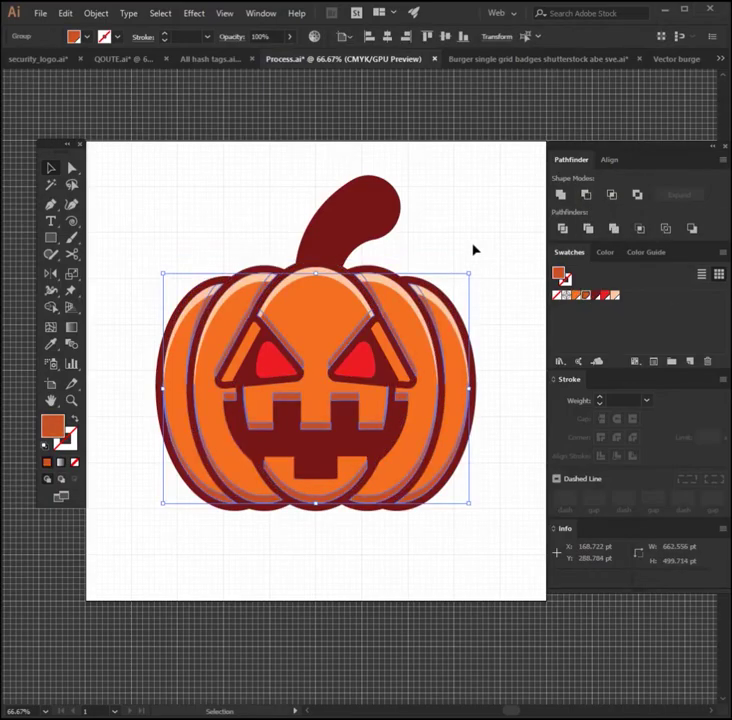
Delete the stray shading pieces with Direct Selection.
{"action": "left_click", "coordinate": [473, 232]}
{"action": "key", "text": "a"}
{"action": "left_click", "coordinate": [258, 306]}
{"action": "key", "text": "Delete"}
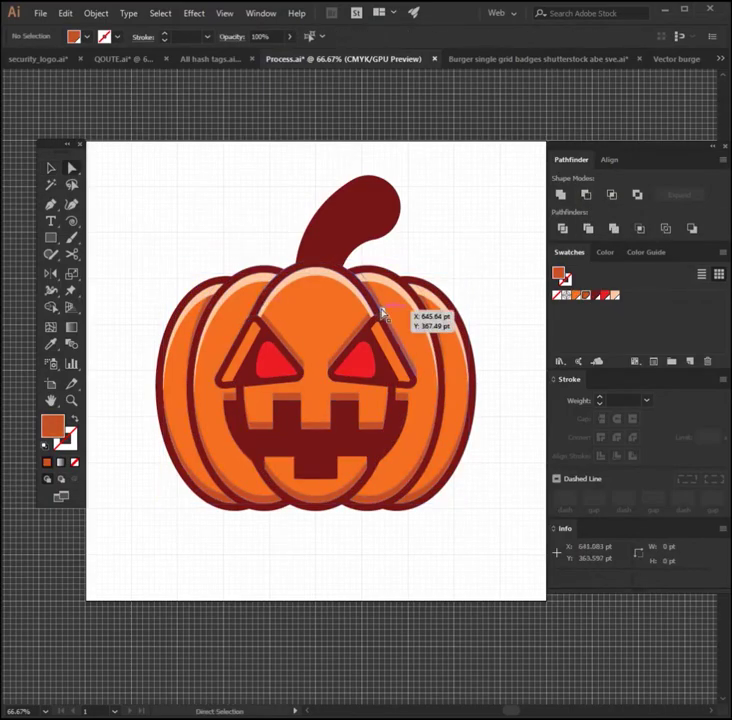
{"action": "left_click", "coordinate": [381, 312]}
{"action": "key", "text": "Delete"}
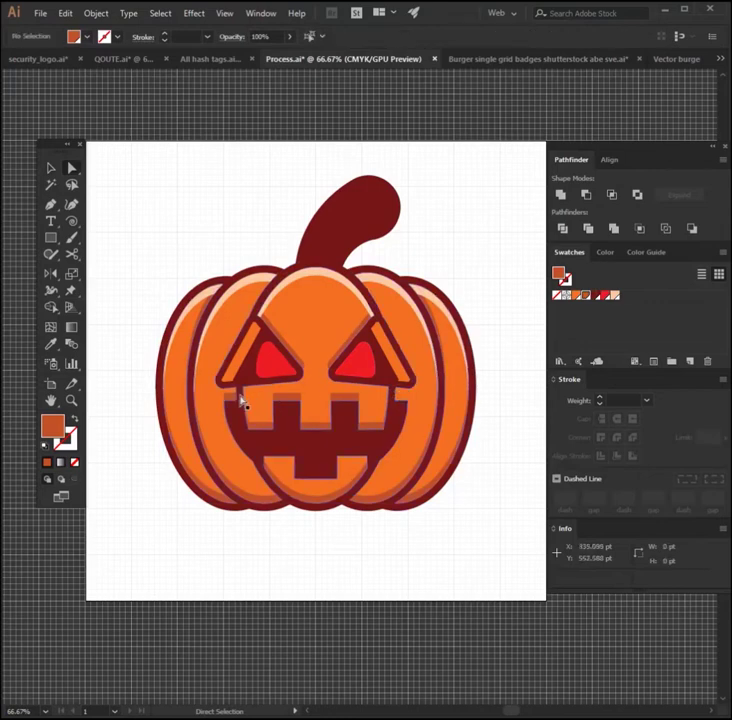
{"action": "left_click", "coordinate": [230, 398]}
{"action": "left_click", "coordinate": [388, 579]}
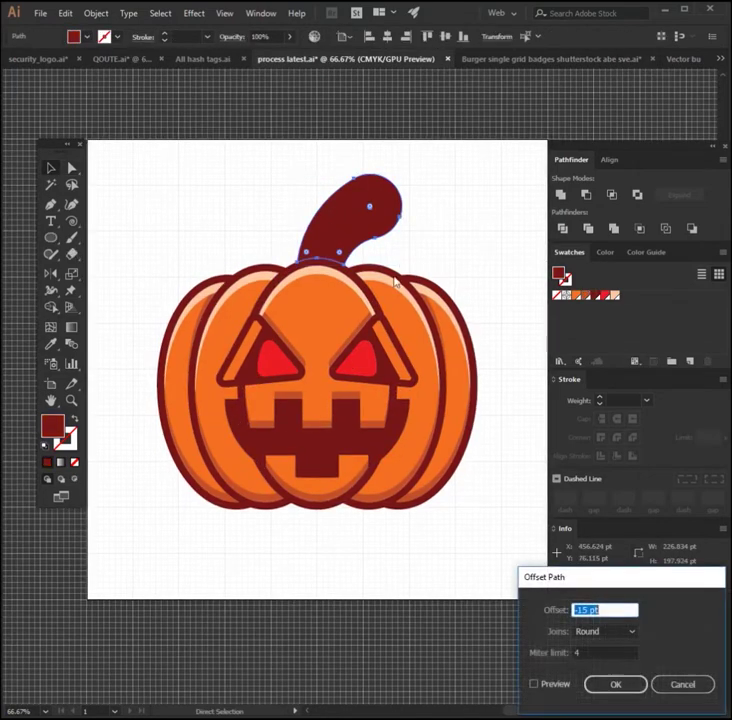
Offset the stem path and fill the offset shape peach.
{"action": "left_click", "coordinate": [557, 688]}
{"action": "left_click", "coordinate": [613, 686]}
{"action": "left_click_drag", "start_coordinate": [353, 212], "coordinate": [338, 203]}
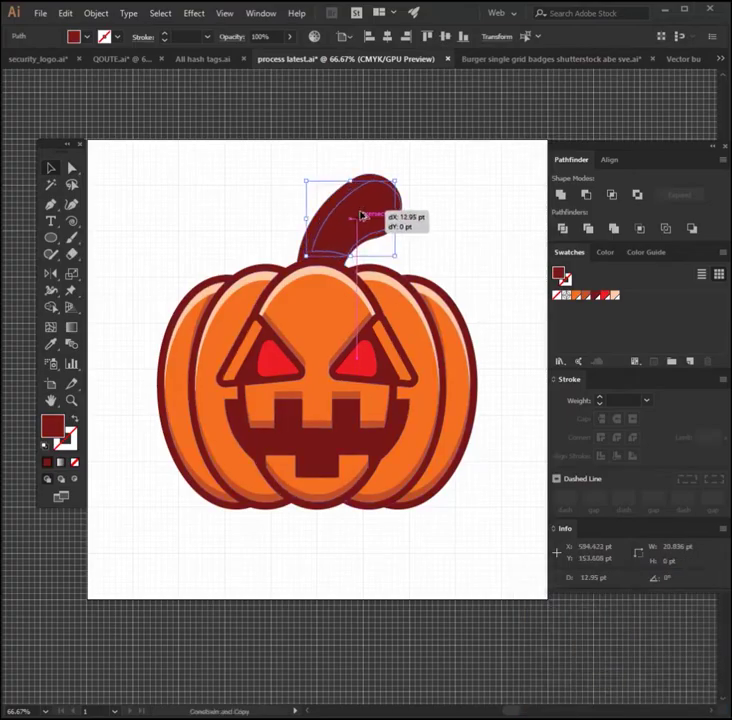
{"action": "left_click", "coordinate": [365, 257]}
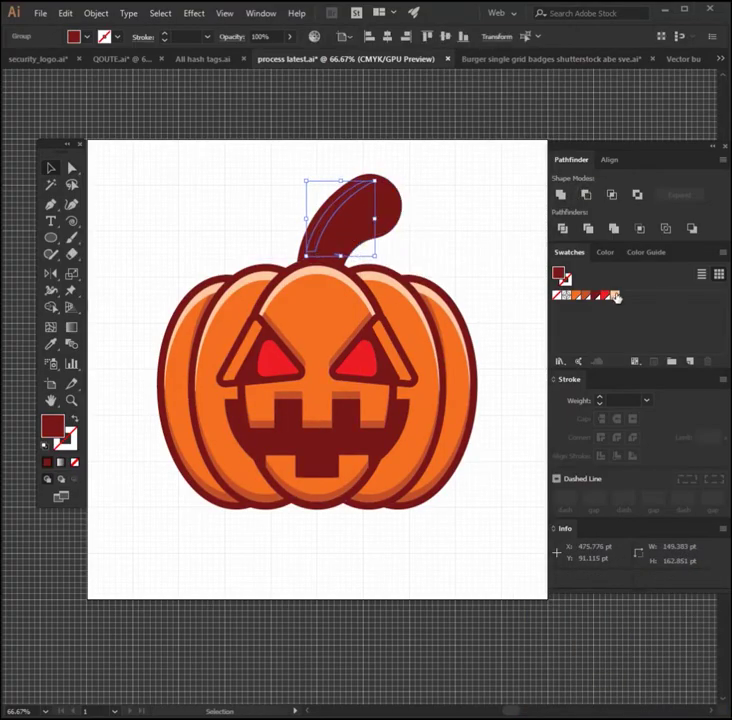
{"action": "left_click", "coordinate": [615, 296]}
Cut slanted rectangle bars out of the stem highlight with Minus Front.
{"action": "key", "text": "m"}
{"action": "mouse_move", "coordinate": [305, 193]}
{"action": "left_mouse_down"}
{"action": "mouse_move", "coordinate": [394, 205]}
{"action": "mouse_move", "coordinate": [340, 215]}
{"action": "left_mouse_up"}
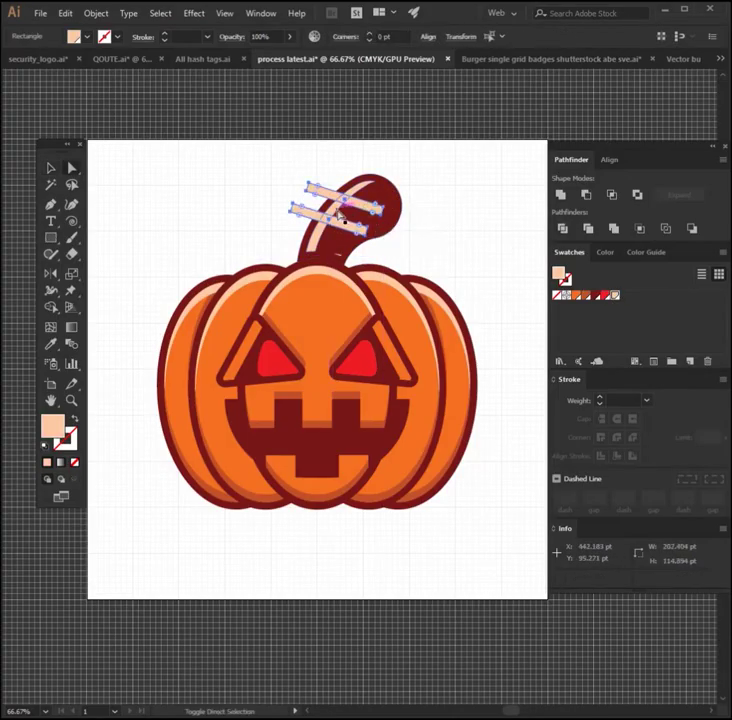
{"action": "left_click", "coordinate": [318, 232], "text": "shift"}
{"action": "left_click", "coordinate": [586, 194]}
{"action": "left_click", "coordinate": [463, 180]}
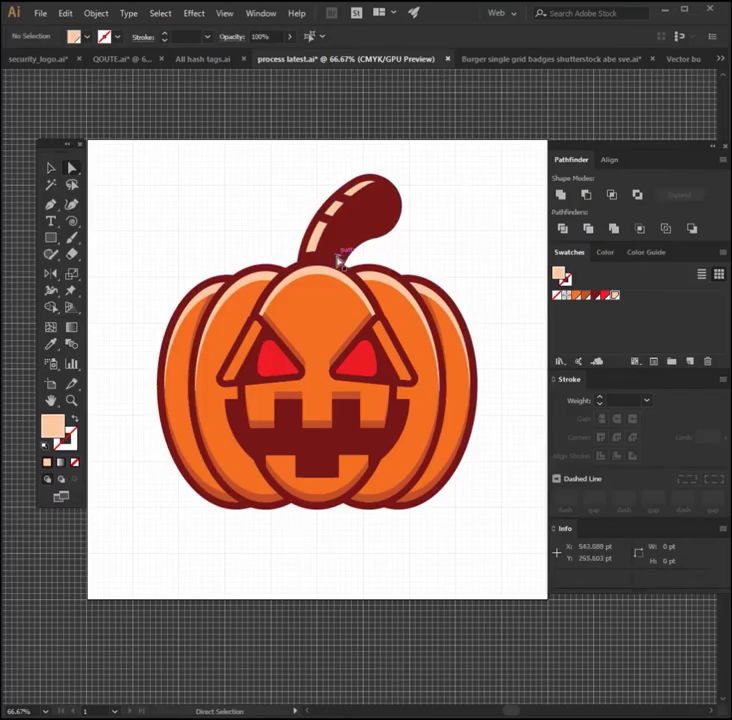
Draw a small peach highlight ellipse on the pumpkin top.
{"action": "key", "text": "ctrl+1"}
{"action": "key", "text": "l"}
{"action": "mouse_move", "coordinate": [312, 279]}
{"action": "left_mouse_down"}
{"action": "mouse_move", "coordinate": [338, 293]}
{"action": "mouse_move", "coordinate": [340, 276]}
{"action": "mouse_move", "coordinate": [322, 292]}
{"action": "mouse_move", "coordinate": [359, 299]}
{"action": "mouse_move", "coordinate": [348, 277]}
{"action": "mouse_move", "coordinate": [237, 289]}
{"action": "mouse_move", "coordinate": [139, 315]}
{"action": "mouse_move", "coordinate": [145, 300]}
{"action": "mouse_move", "coordinate": [119, 327]}
{"action": "mouse_move", "coordinate": [114, 356]}
{"action": "mouse_move", "coordinate": [126, 320]}
{"action": "mouse_move", "coordinate": [455, 300]}
{"action": "mouse_move", "coordinate": [436, 288]}
{"action": "mouse_move", "coordinate": [414, 298]}
{"action": "mouse_move", "coordinate": [451, 294]}
{"action": "mouse_move", "coordinate": [232, 548]}
{"action": "mouse_move", "coordinate": [229, 580]}
{"action": "mouse_move", "coordinate": [205, 566]}
{"action": "mouse_move", "coordinate": [343, 592]}
{"action": "left_mouse_up"}
Adjust the lobe highlight dots and move a darker orange spot under the mouth.
{"action": "left_click", "coordinate": [142, 230]}
{"action": "left_click", "coordinate": [484, 242]}
{"action": "key", "text": "ctrl+plus"}
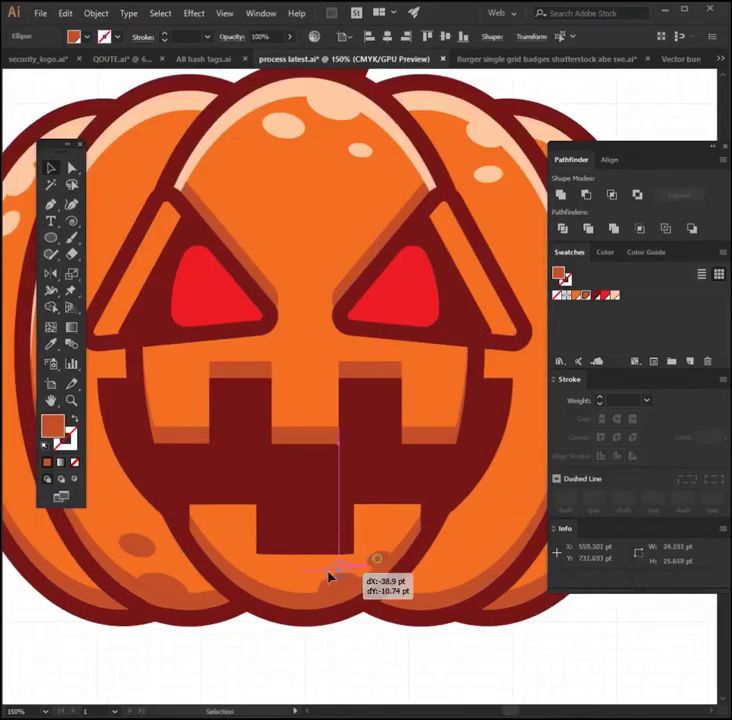
{"action": "left_click_drag", "start_coordinate": [342, 593], "coordinate": [307, 572]}
{"action": "key", "text": "ctrl+minus"}
{"action": "key", "text": "ctrl+minus"}
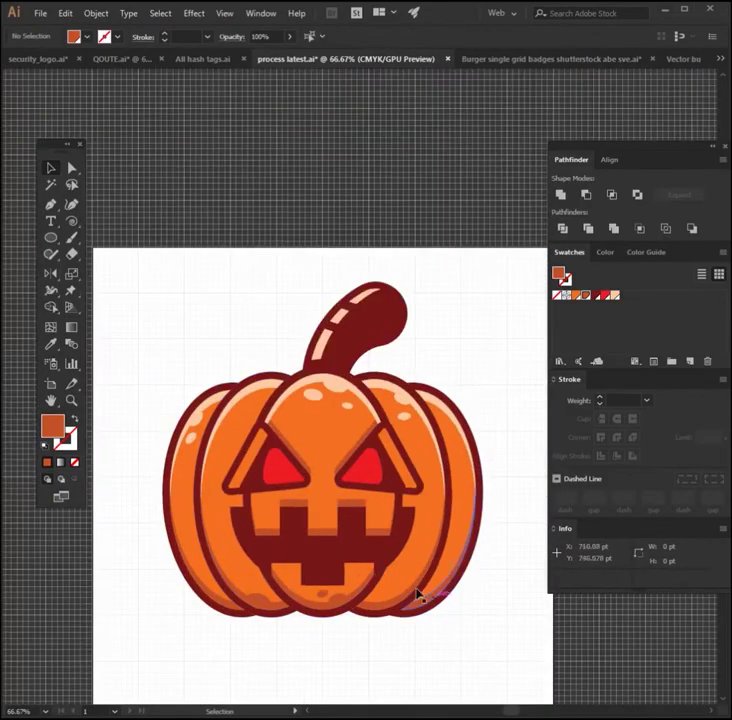
{"action": "left_click", "coordinate": [221, 513]}
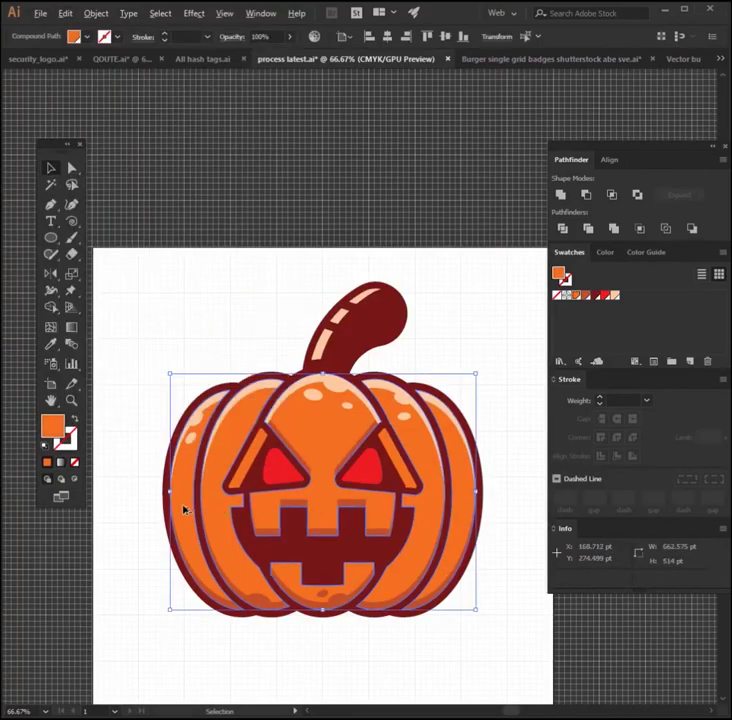
Draw a dark orange oval spot on the left lobe with a peach crescent rim, grouped.
{"action": "scroll", "coordinate": [184, 510], "scroll_direction": "up", "scroll_amount": 2}
{"action": "key", "text": "l"}
{"action": "left_click_drag", "start_coordinate": [164, 441], "coordinate": [193, 484]}
{"action": "key", "text": "i"}
{"action": "left_click", "coordinate": [200, 648]}
{"action": "key", "text": "v"}
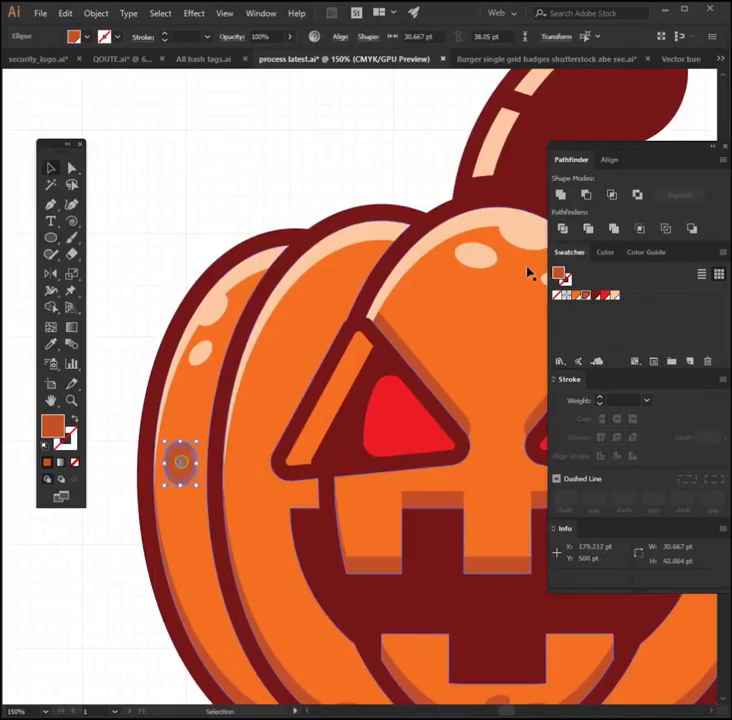
{"action": "left_click", "coordinate": [586, 194]}
{"action": "key", "text": "i"}
{"action": "left_click", "coordinate": [213, 310]}
{"action": "key", "text": "v"}
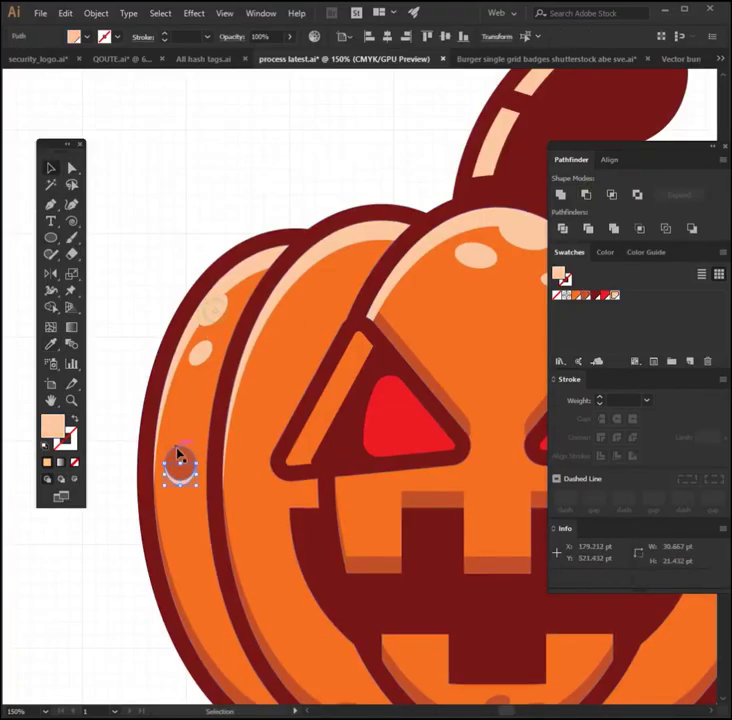
{"action": "left_click", "coordinate": [184, 460], "text": "shift"}
{"action": "key", "text": "ctrl+g"}
Copy the spot beside the left and right eyes and lower the original.
{"action": "left_click_drag", "start_coordinate": [183, 462], "coordinate": [291, 345]}
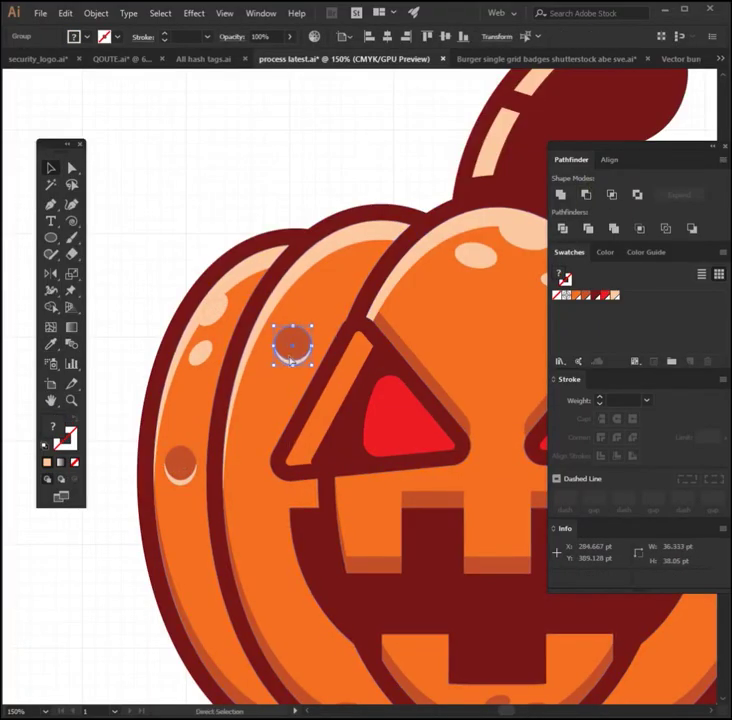
{"action": "left_click", "coordinate": [196, 455]}
{"action": "left_click_drag", "start_coordinate": [197, 452], "coordinate": [197, 480]}
{"action": "left_click_drag", "start_coordinate": [300, 332], "coordinate": [369, 322]}
{"action": "scroll", "coordinate": [291, 343], "scroll_direction": "down", "scroll_amount": 2}
{"action": "scroll", "coordinate": [369, 322], "scroll_direction": "up", "scroll_amount": 2}
{"action": "scroll", "coordinate": [369, 322], "scroll_direction": "right", "scroll_amount": 3}
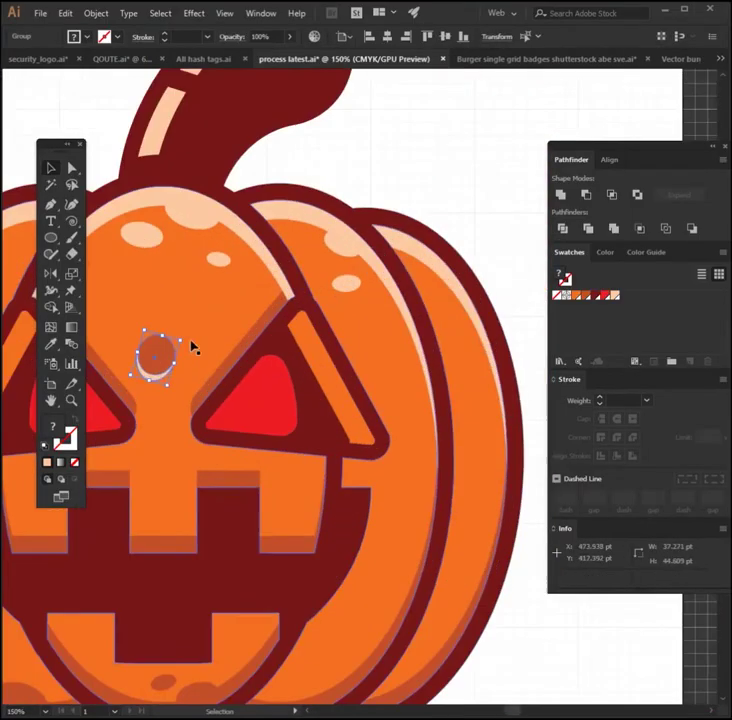
{"action": "left_click_drag", "start_coordinate": [193, 346], "coordinate": [425, 355]}
{"action": "scroll", "coordinate": [425, 352], "scroll_direction": "down", "scroll_amount": 1}
{"action": "mouse_move", "coordinate": [262, 356]}
{"action": "left_mouse_down"}
{"action": "mouse_move", "coordinate": [415, 373]}
{"action": "mouse_move", "coordinate": [470, 478]}
{"action": "left_mouse_up"}
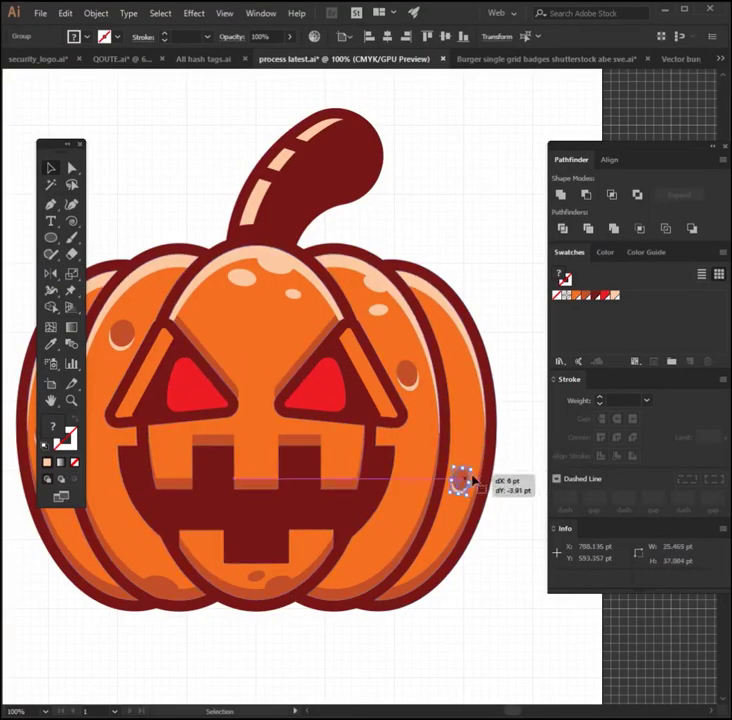
{"action": "left_click_drag", "start_coordinate": [472, 479], "coordinate": [462, 484]}
{"action": "scroll", "coordinate": [462, 484], "scroll_direction": "down", "scroll_amount": 1}
{"action": "left_click", "coordinate": [469, 351]}
{"action": "scroll", "coordinate": [274, 188], "scroll_direction": "down", "scroll_amount": 2}
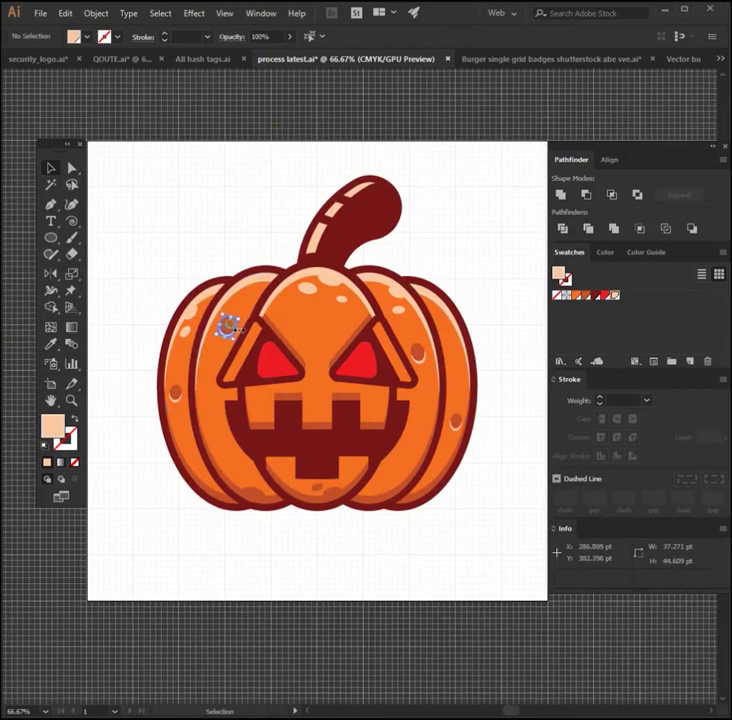
Add a mirrored spot copy to the pumpkin's lower left.
{"action": "left_click", "coordinate": [228, 325]}
{"action": "left_click", "coordinate": [194, 242]}
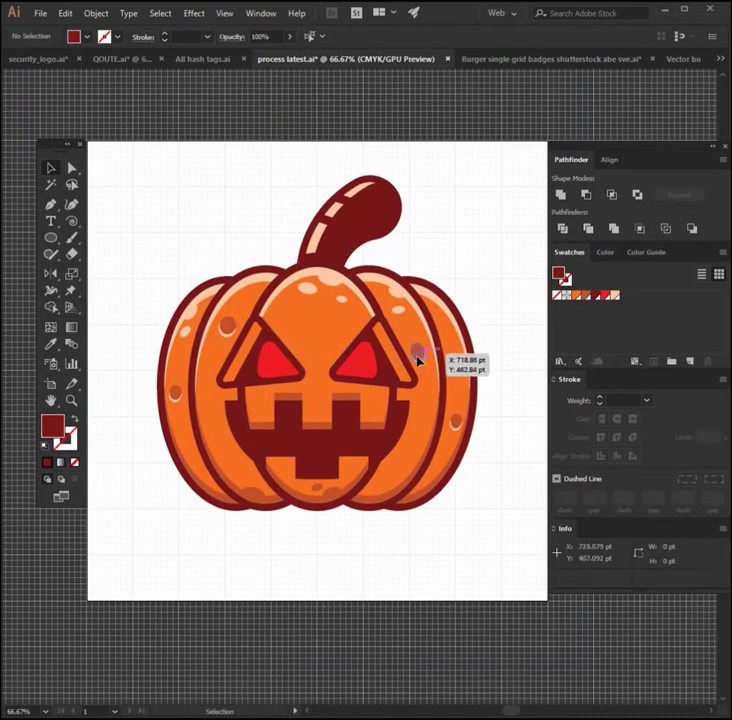
{"action": "left_click_drag", "start_coordinate": [417, 354], "coordinate": [234, 466]}
{"action": "key", "text": "o"}
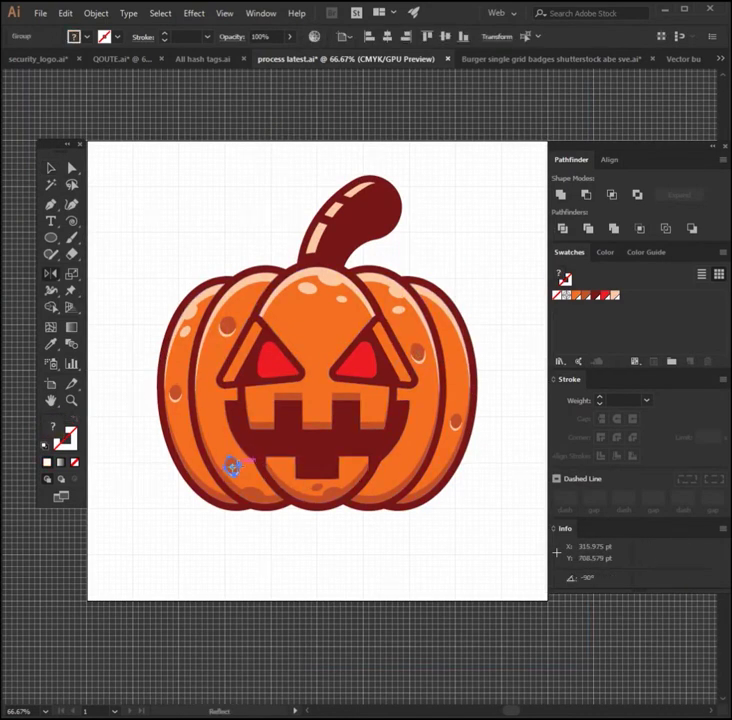
{"action": "key", "text": "v"}
{"action": "left_click_drag", "start_coordinate": [229, 467], "coordinate": [240, 466]}
{"action": "left_click", "coordinate": [321, 573]}
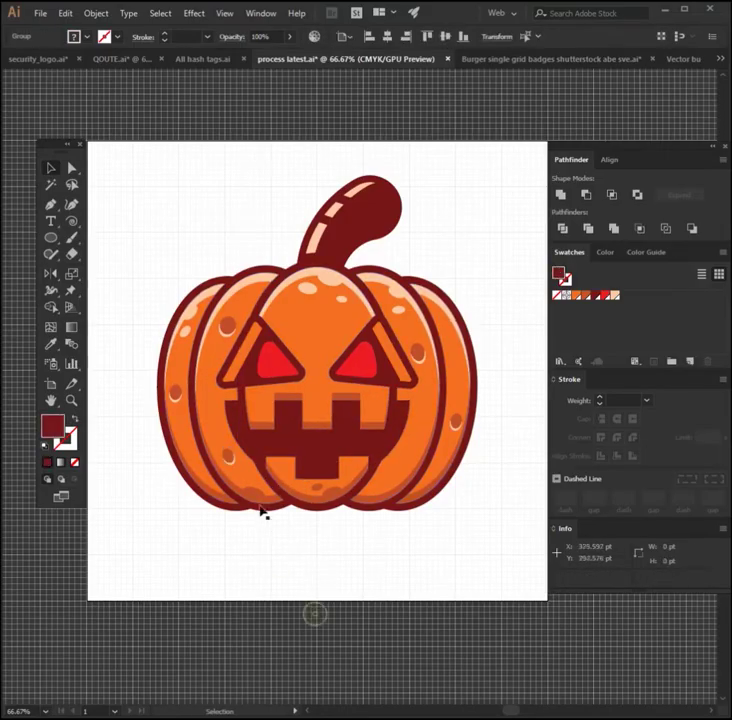
{"action": "left_click", "coordinate": [257, 169]}
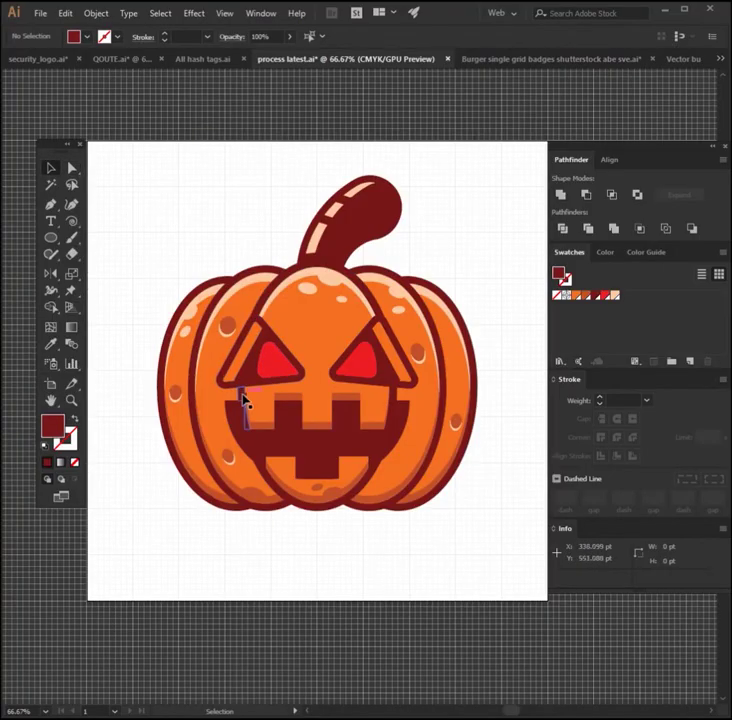
Draw a slim peach shine shape along the left eye's lower edge.
{"action": "scroll", "coordinate": [243, 398], "scroll_direction": "up", "scroll_amount": 4}
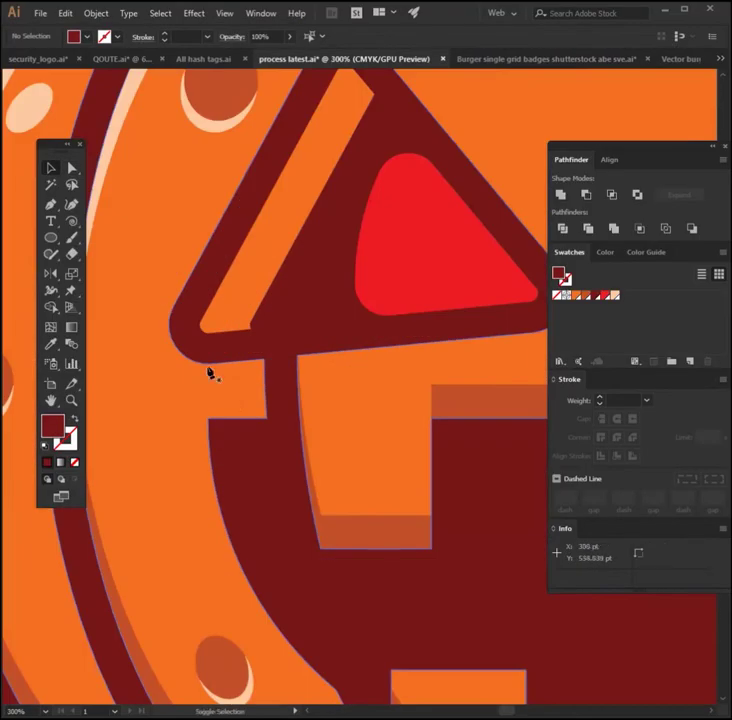
{"action": "key", "text": "p"}
{"action": "left_click_drag", "start_coordinate": [210, 363], "coordinate": [341, 365]}
{"action": "left_click", "coordinate": [337, 368]}
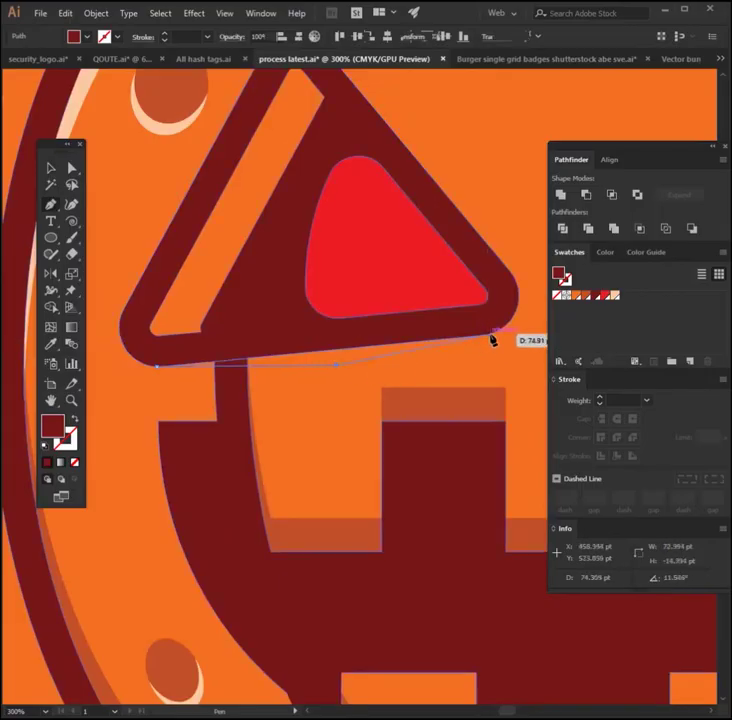
{"action": "left_click", "coordinate": [489, 335]}
{"action": "left_click", "coordinate": [157, 366]}
{"action": "key", "text": "i"}
{"action": "left_click", "coordinate": [158, 125]}
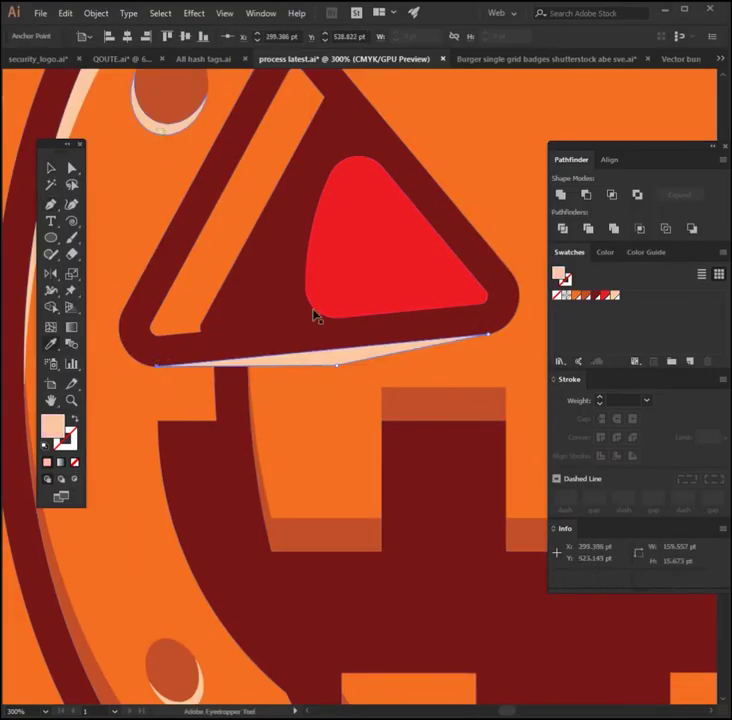
{"action": "key", "text": "a"}
{"action": "left_click_drag", "start_coordinate": [337, 366], "coordinate": [334, 352]}
Copy and reflect the shine under the right eye.
{"action": "key", "text": "ctrl+1"}
{"action": "key", "text": "ctrl+plus"}
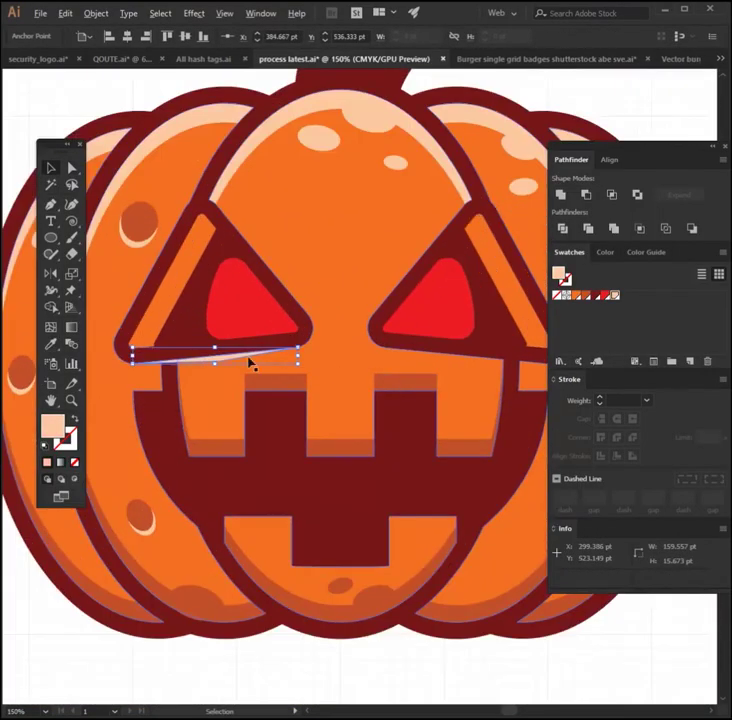
{"action": "mouse_move", "coordinate": [248, 360]}
{"action": "left_mouse_down"}
{"action": "mouse_move", "coordinate": [441, 371]}
{"action": "mouse_move", "coordinate": [438, 357]}
{"action": "left_mouse_up"}
{"action": "key", "text": "o"}
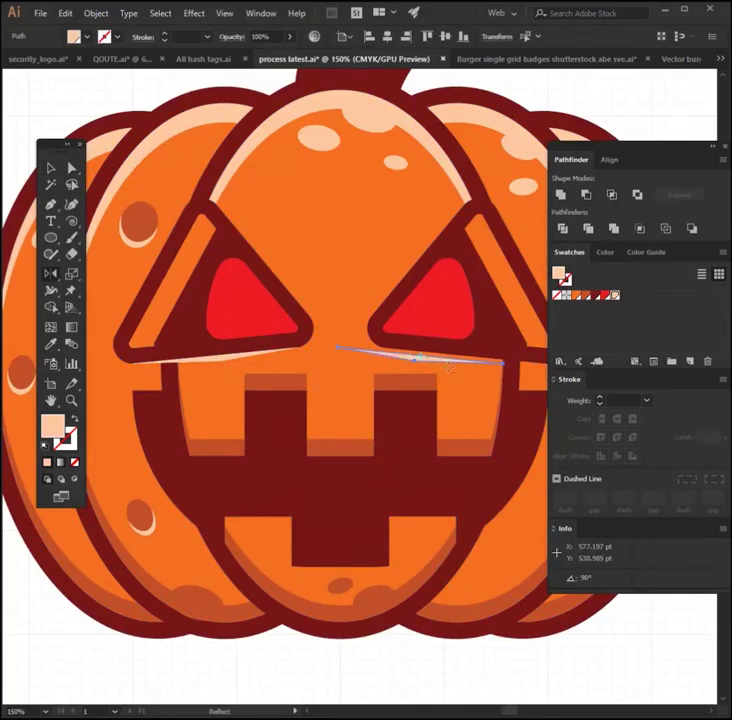
{"action": "key", "text": "ctrl+plus"}
{"action": "key", "text": "ctrl+plus"}
{"action": "left_click_drag", "start_coordinate": [370, 348], "coordinate": [417, 348]}
{"action": "key", "text": "ctrl+0"}
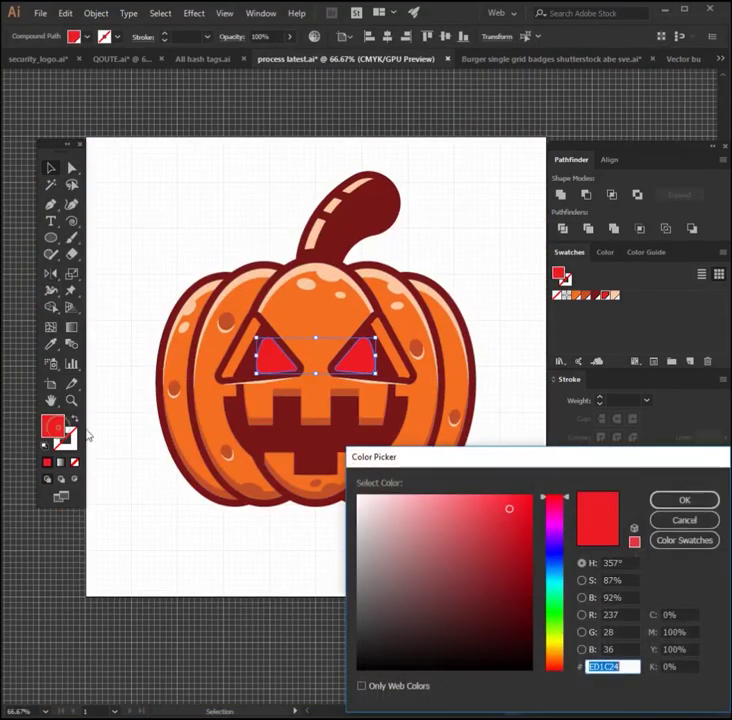
Darken the eyes' red and Intersect a brighter red circle with both eyes.
{"action": "left_click", "coordinate": [502, 532]}
{"action": "left_click", "coordinate": [684, 499]}
{"action": "key", "text": "l"}
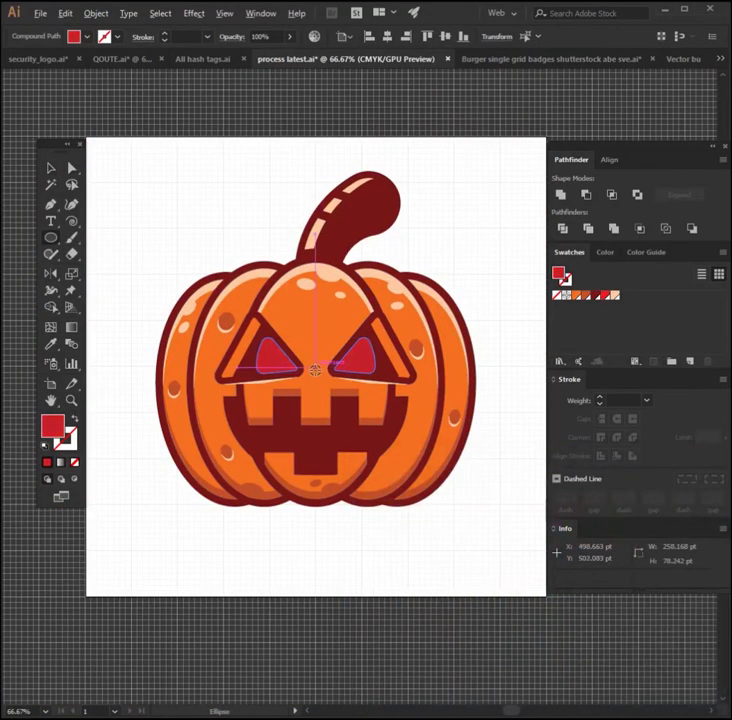
{"action": "left_click_drag", "start_coordinate": [315, 368], "coordinate": [333, 414]}
{"action": "key", "text": "v"}
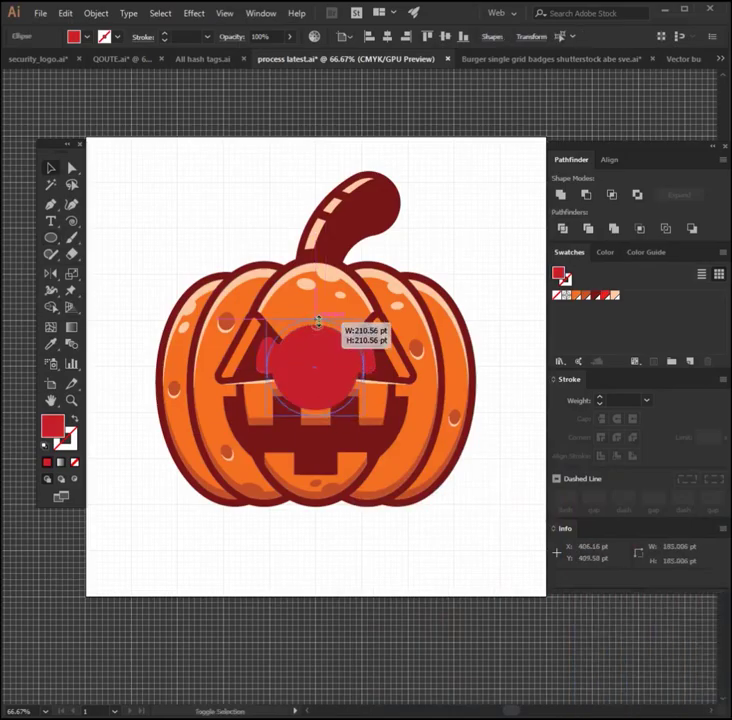
{"action": "left_click", "coordinate": [258, 352], "text": "shift"}
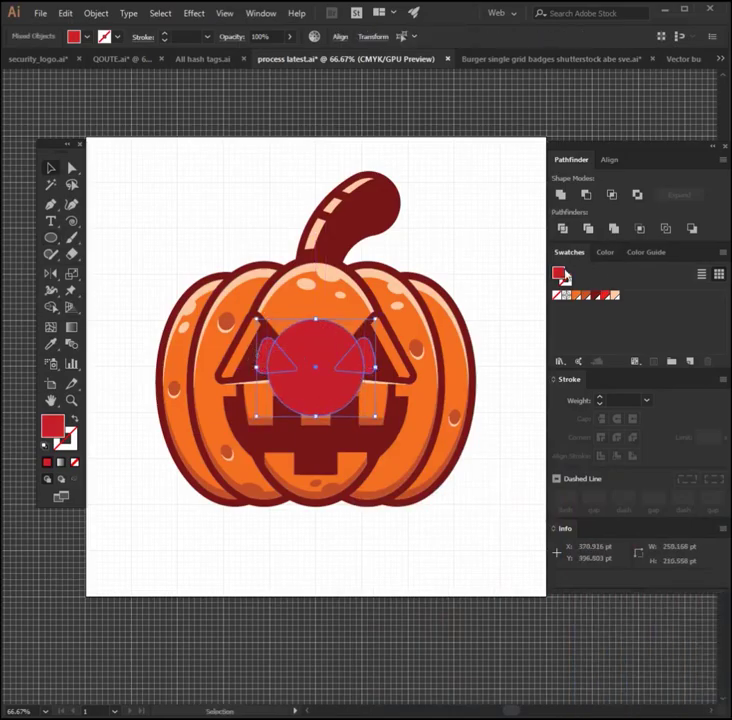
{"action": "left_click", "coordinate": [372, 357], "text": "shift"}
{"action": "left_click", "coordinate": [609, 195]}
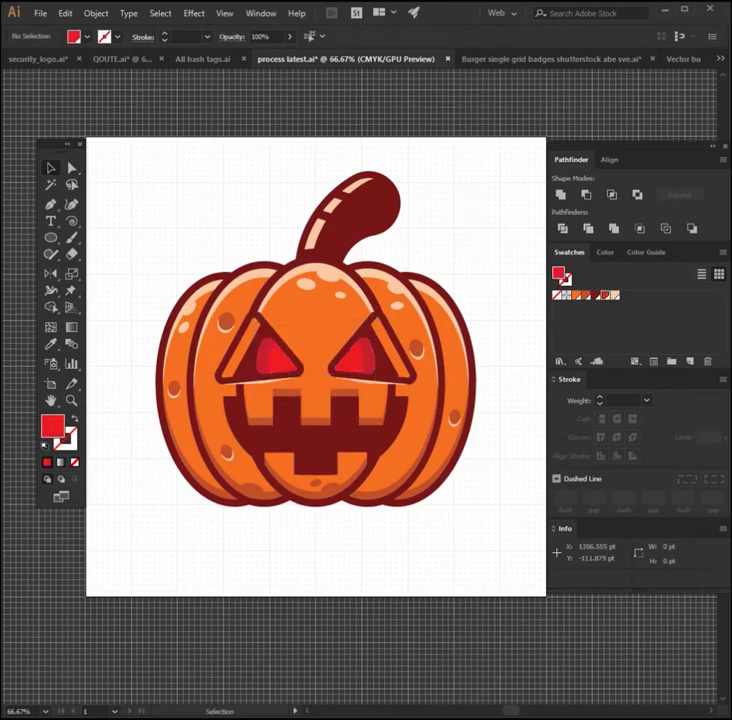
Draw a wide dark red ellipse behind the pumpkin base and flatten it.
{"action": "key", "text": "l"}
{"action": "left_click_drag", "start_coordinate": [162, 487], "coordinate": [460, 521]}
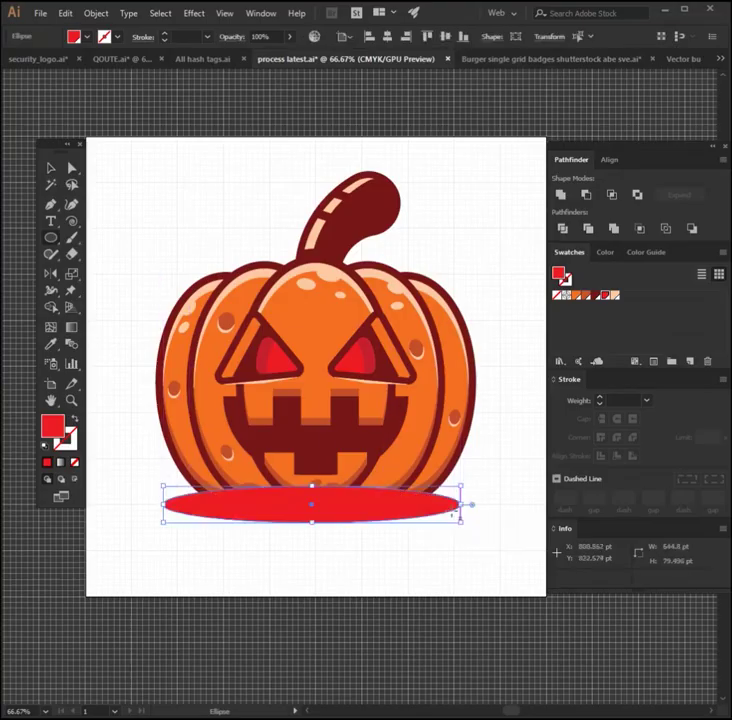
{"action": "key", "text": "ctrl+shift+bracketleft"}
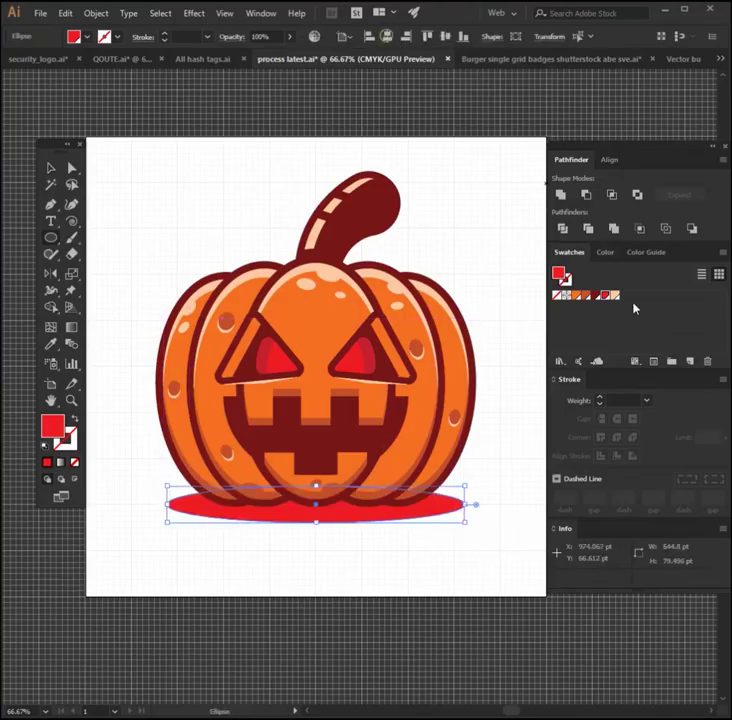
{"action": "left_click", "coordinate": [598, 295]}
{"action": "key", "text": "v"}
{"action": "mouse_move", "coordinate": [311, 487]}
{"action": "left_mouse_down"}
{"action": "mouse_move", "coordinate": [332, 516]}
{"action": "mouse_move", "coordinate": [319, 511]}
{"action": "left_mouse_up"}
{"action": "left_click", "coordinate": [461, 513]}
{"action": "left_click", "coordinate": [319, 517]}
{"action": "left_click", "coordinate": [515, 253]}
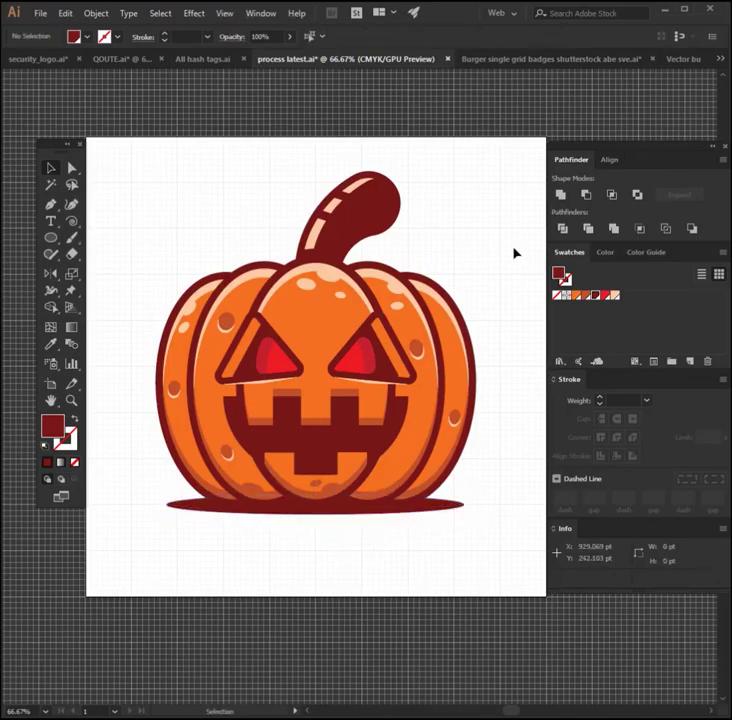